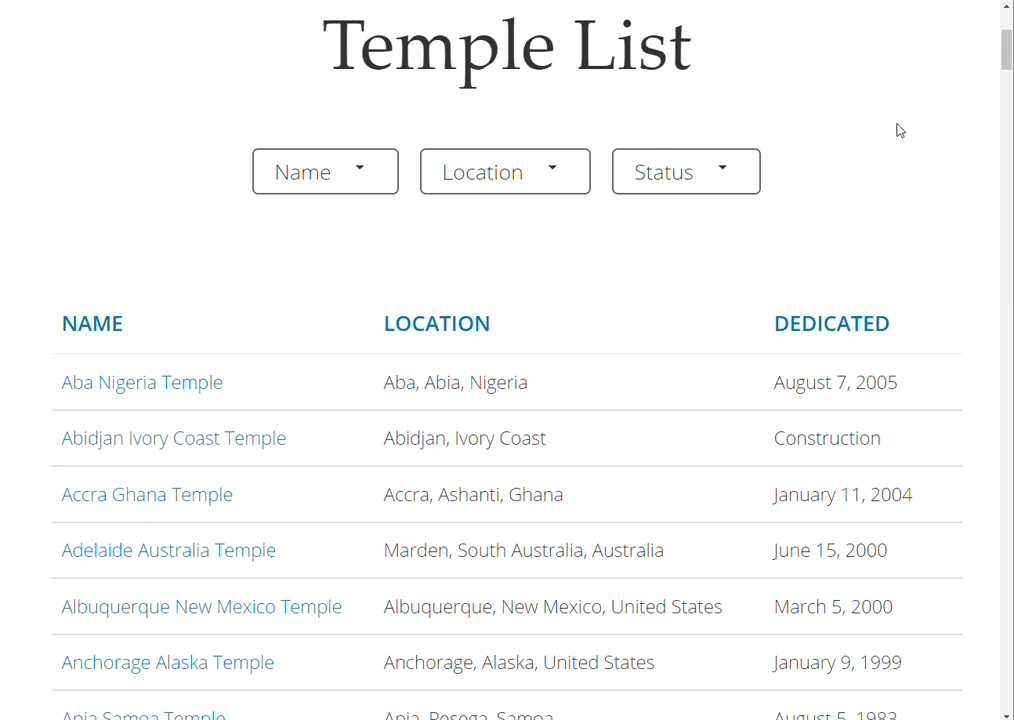
- Examine the temple list's columns and its name, location and status filter options to identify the data to model
scroll(899, 130, "up", 3)
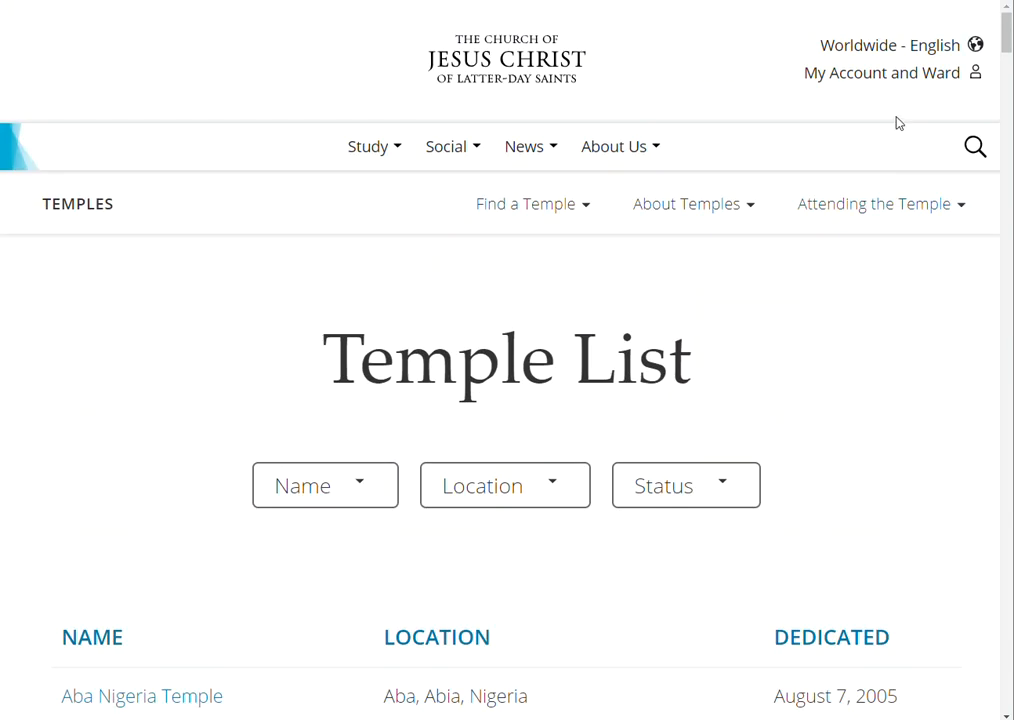
scroll(899, 123, "down", 1)
scroll(897, 122, "down", 3)
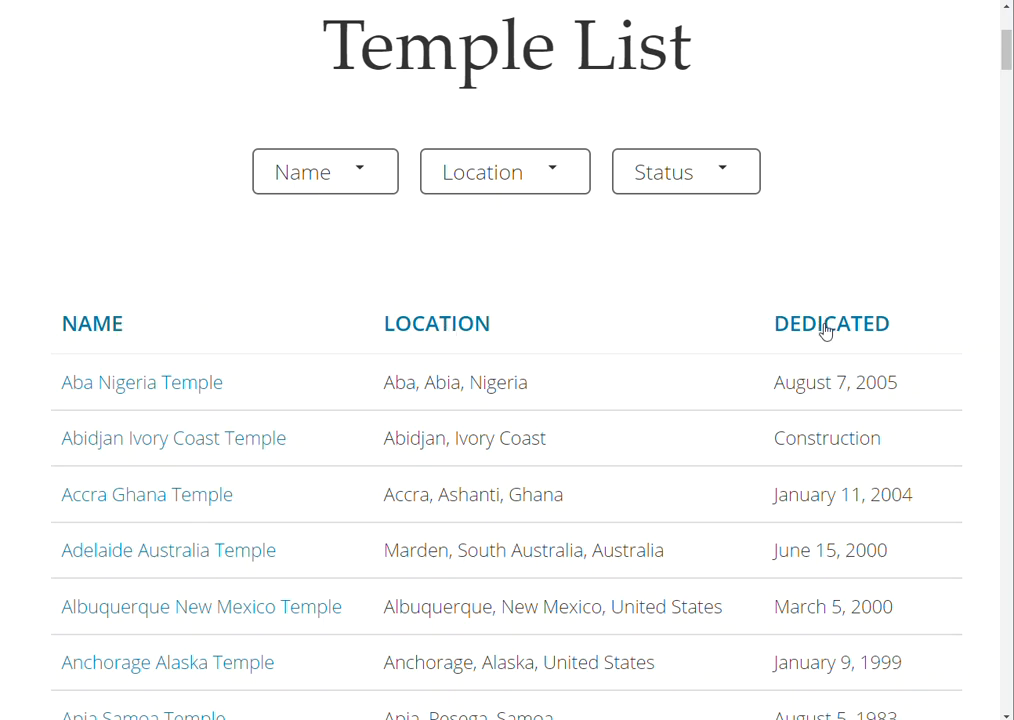
left_click(733, 179)
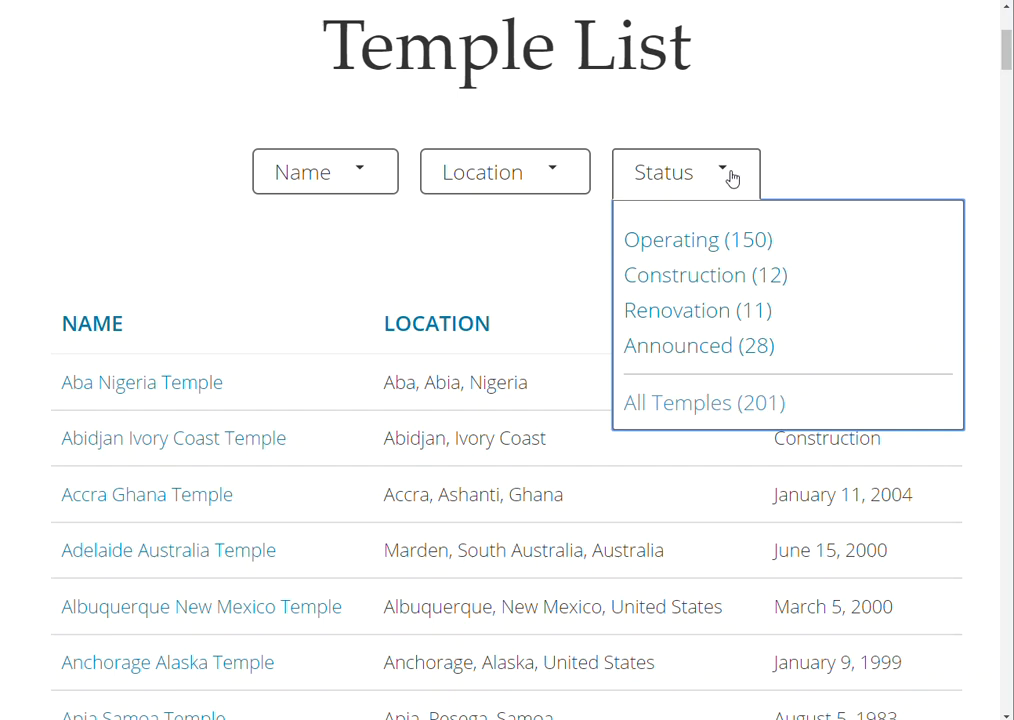
left_click(842, 136)
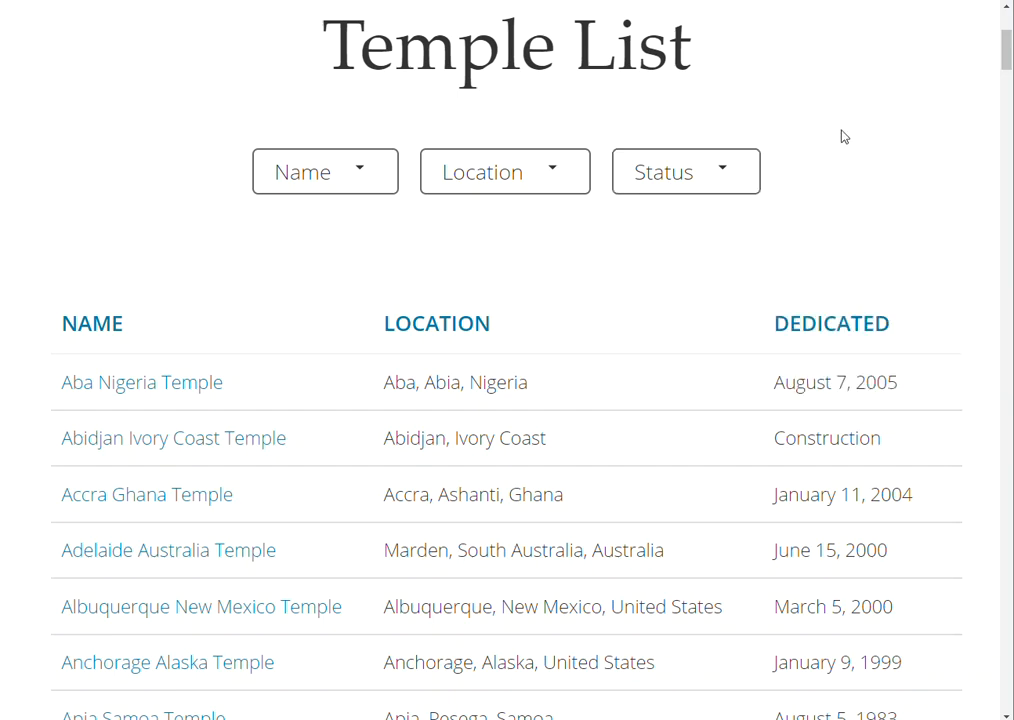
left_click(562, 178)
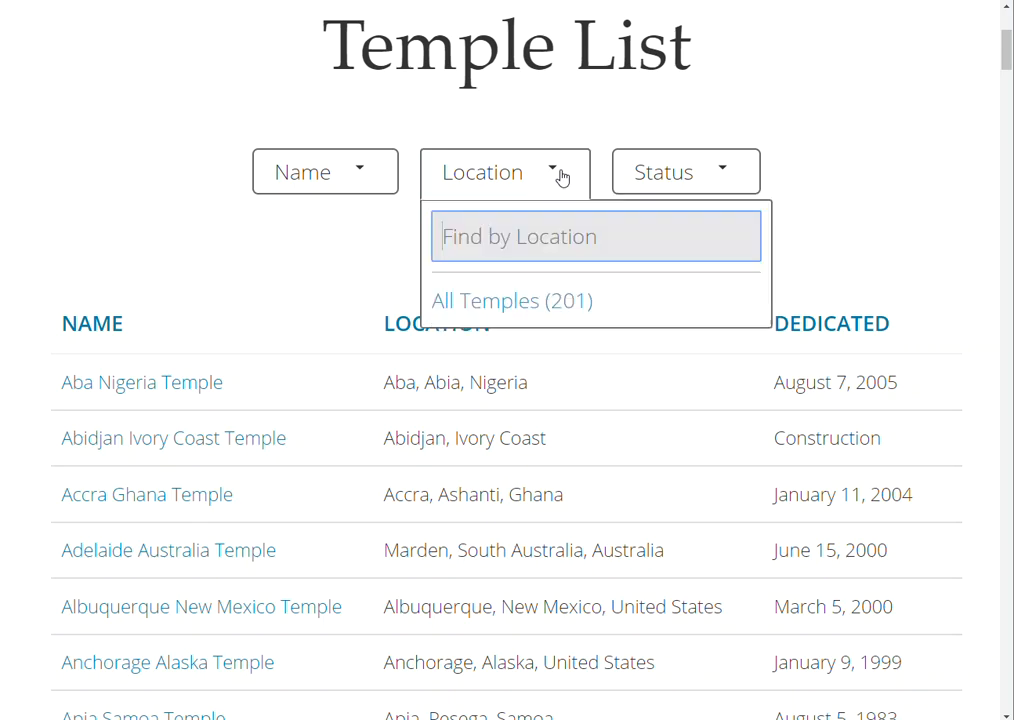
left_click(372, 178)
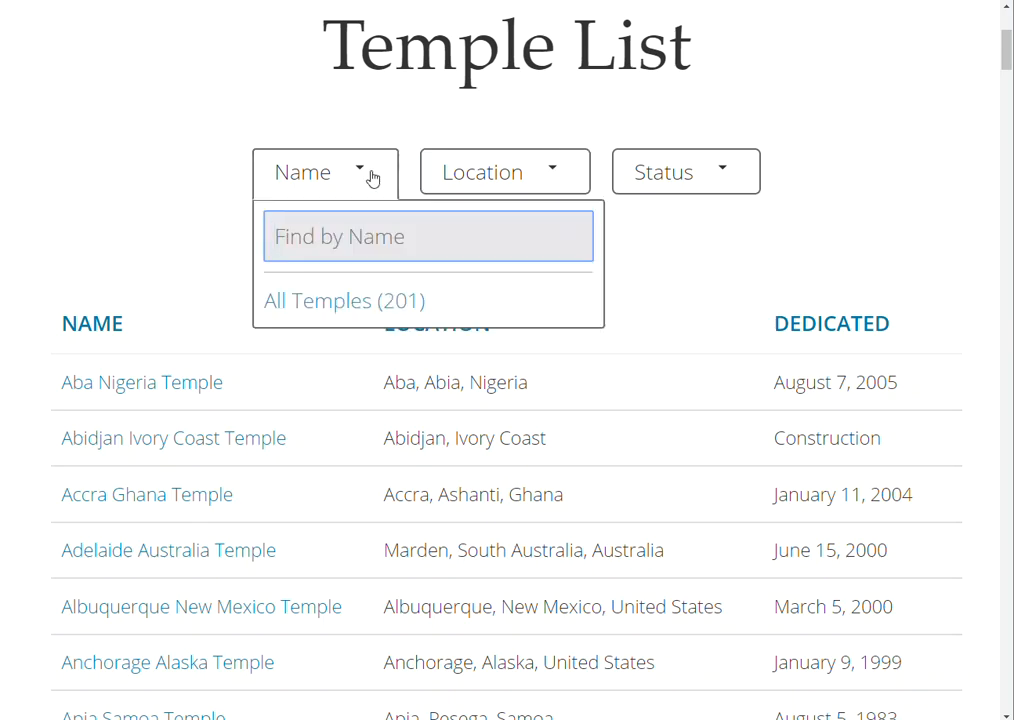
left_click(905, 149)
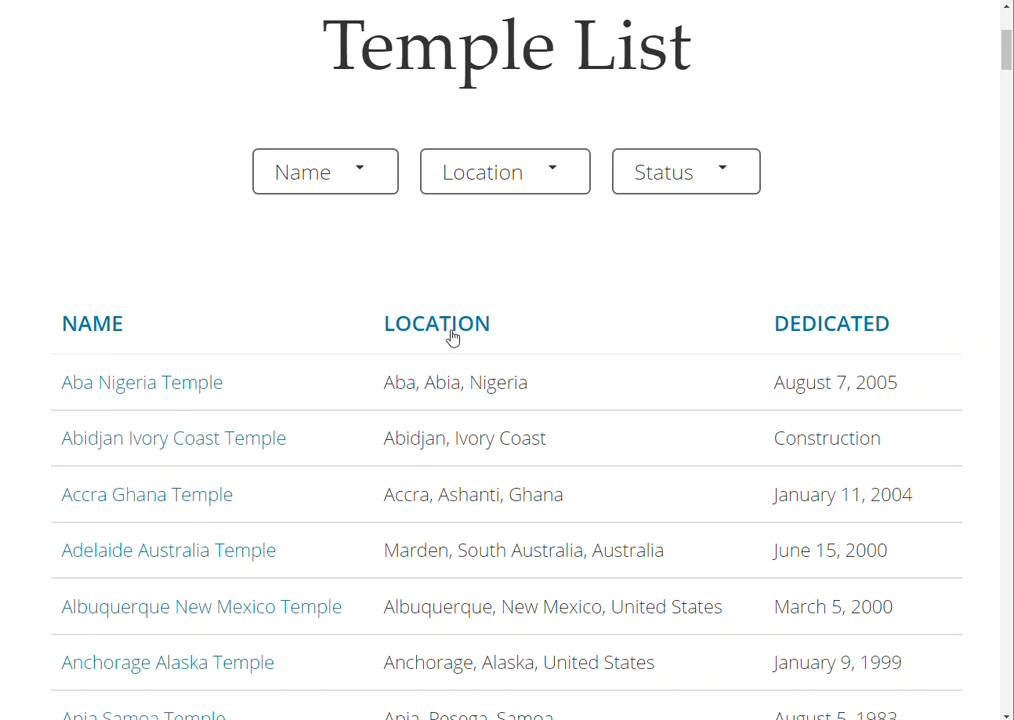
left_click(729, 179)
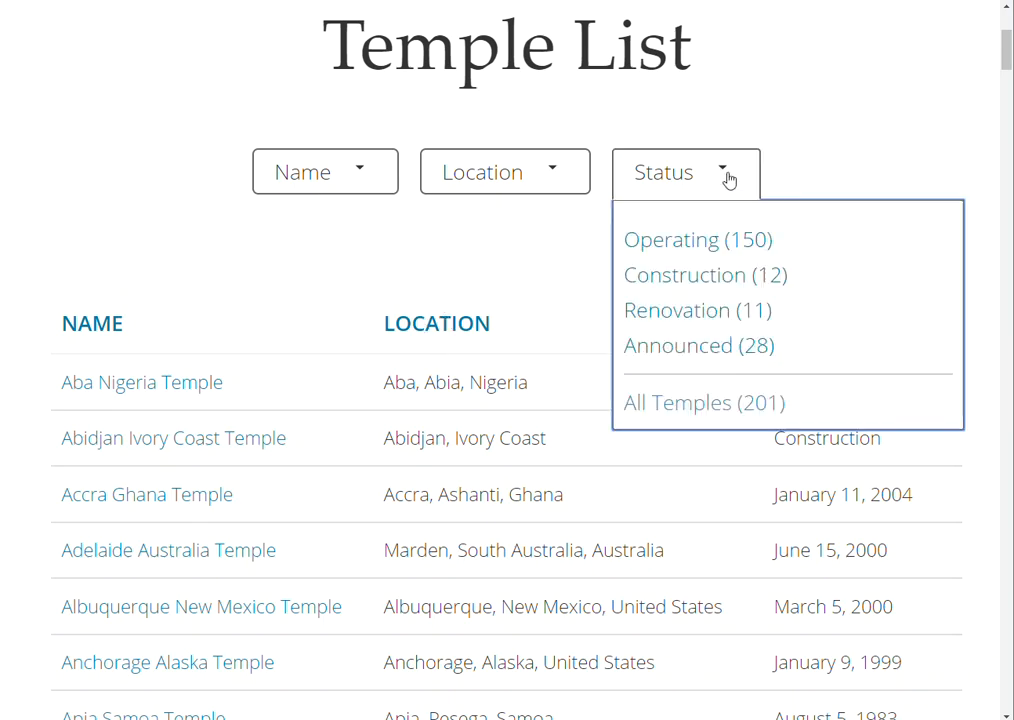
left_click(820, 145)
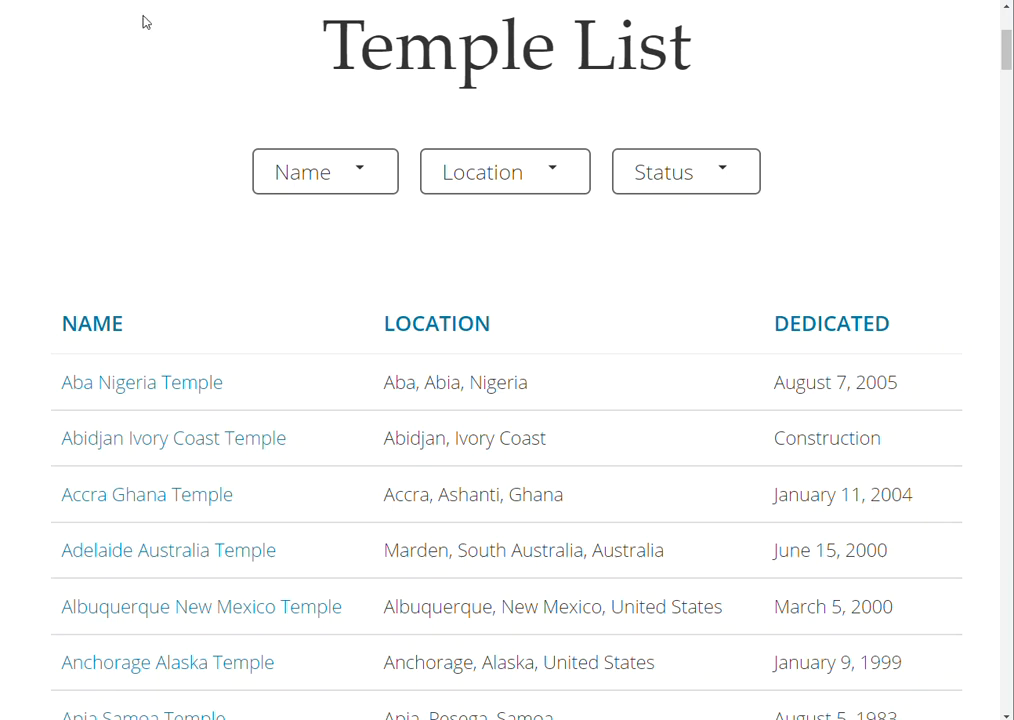
- Switch to MySQL Workbench and open the localhost connection
key("alt+Tab")
key("alt+Tab")
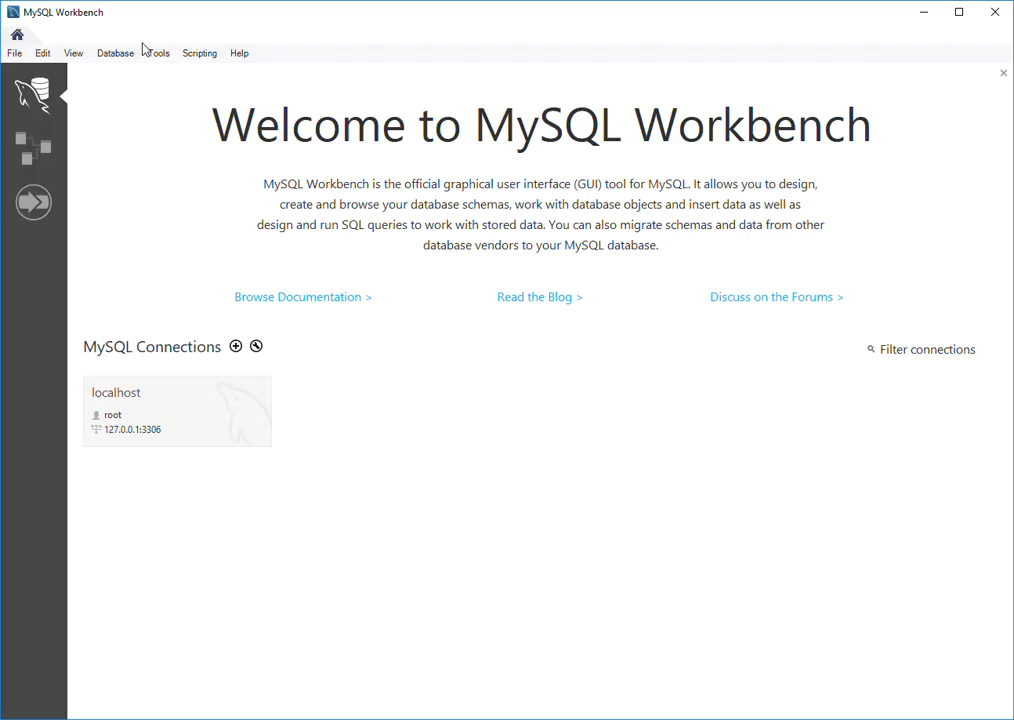
left_click(158, 411)
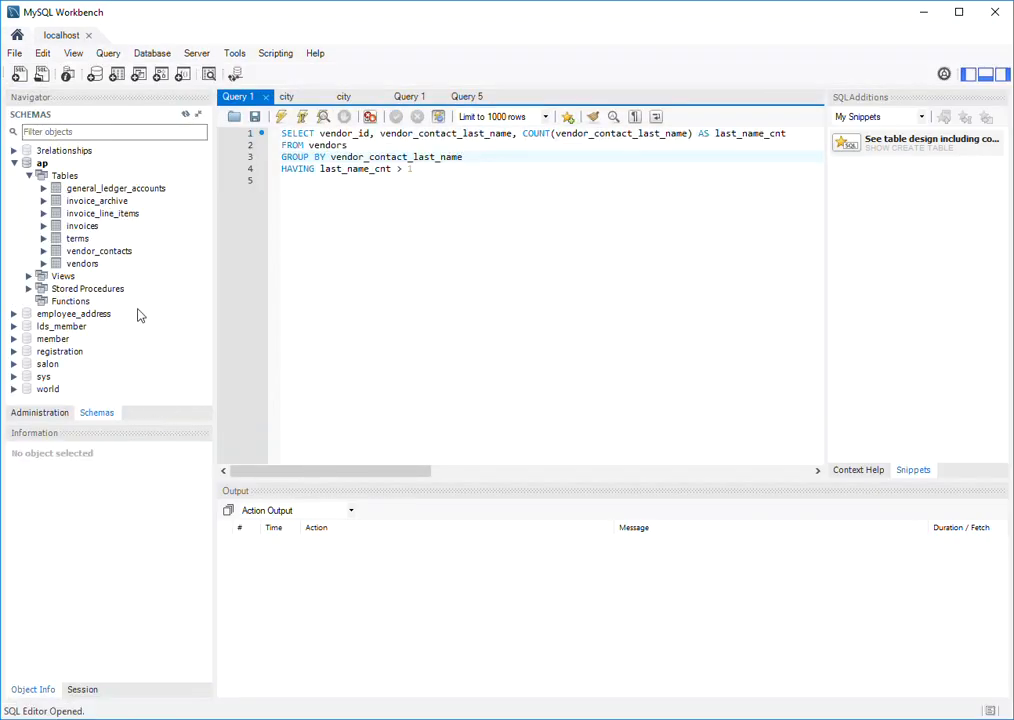
left_click(15, 54)
left_click(38, 104)
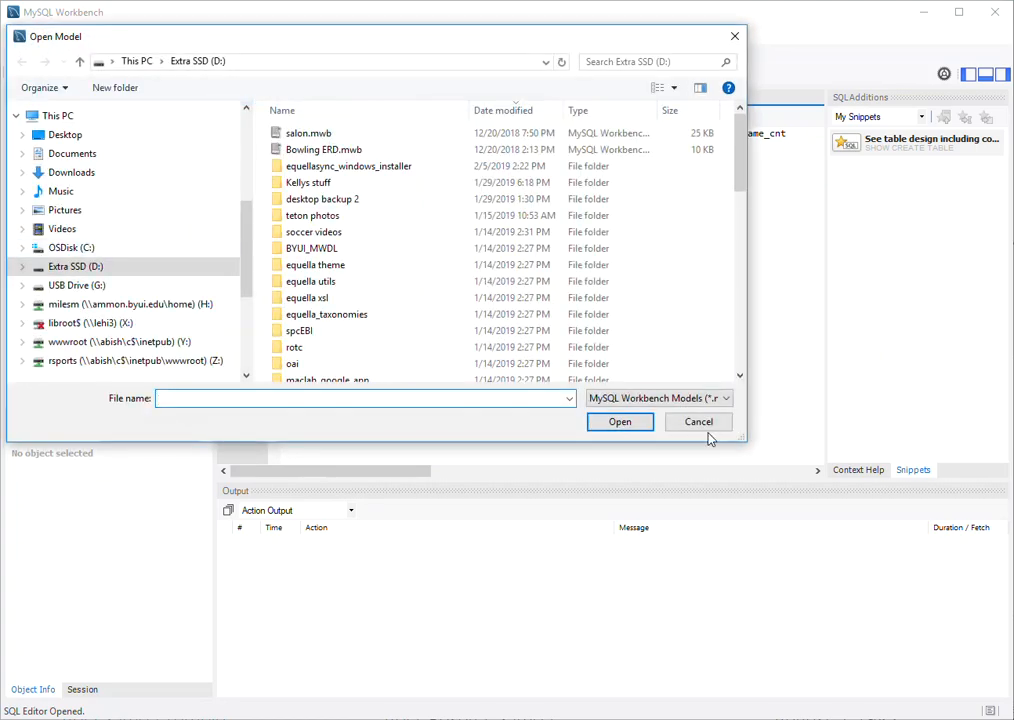
left_click(706, 423)
- Create a new model and add an EER diagram to it
left_click(15, 53)
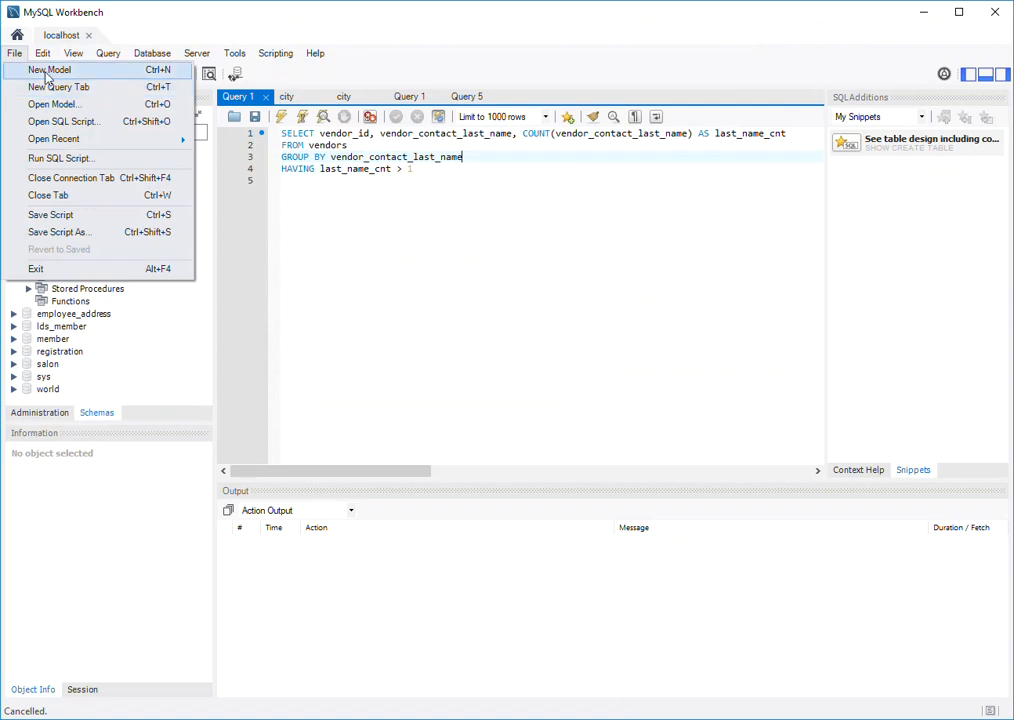
left_click(45, 69)
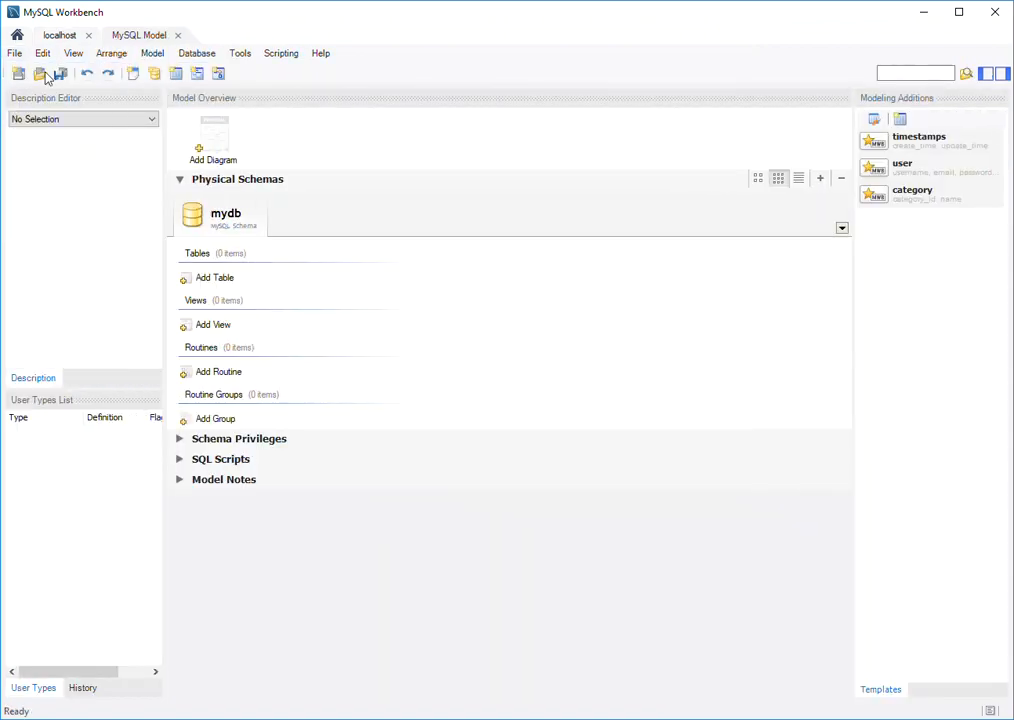
double_click(211, 148)
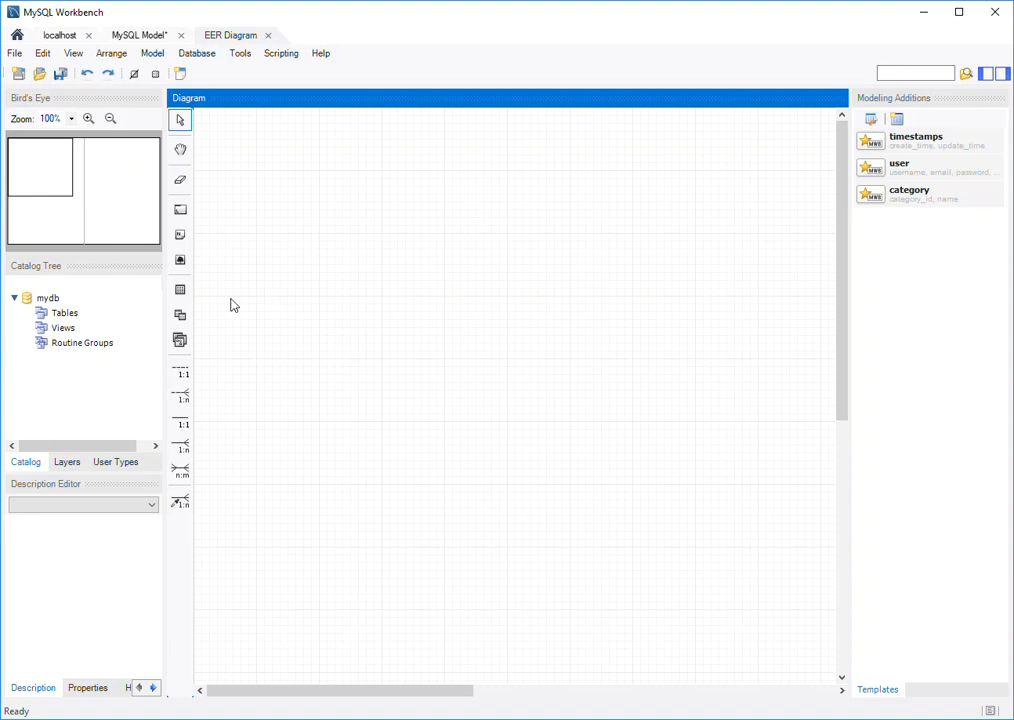
- Place a new table in the upper-left part of the diagram and name it temples
left_click(181, 292)
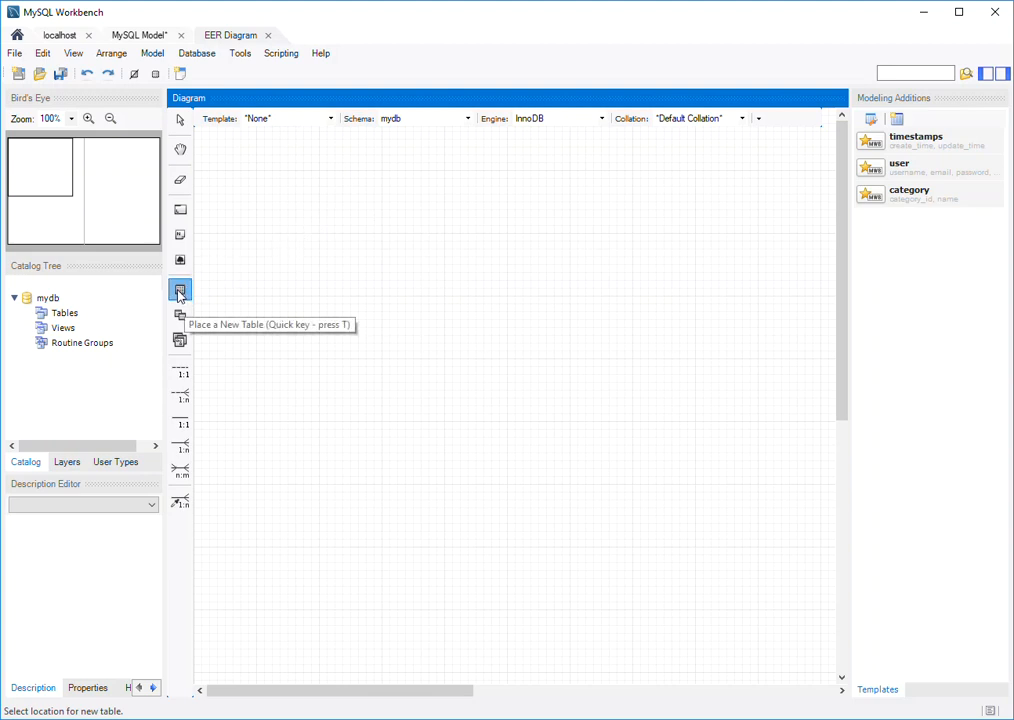
left_click(281, 227)
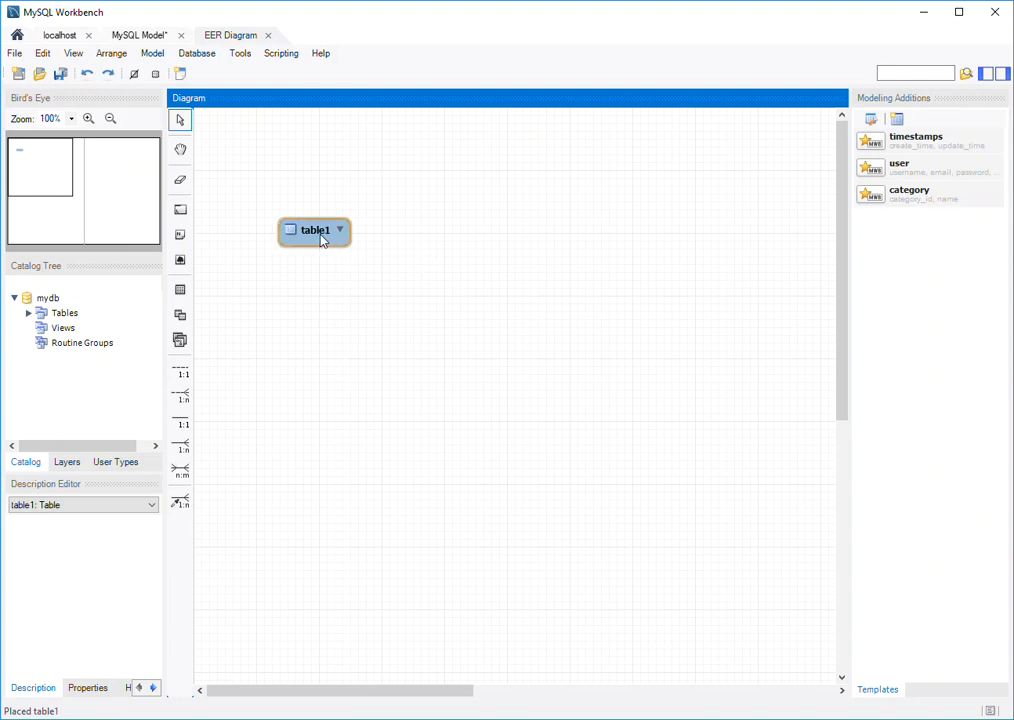
right_click(320, 240)
left_click(387, 262)
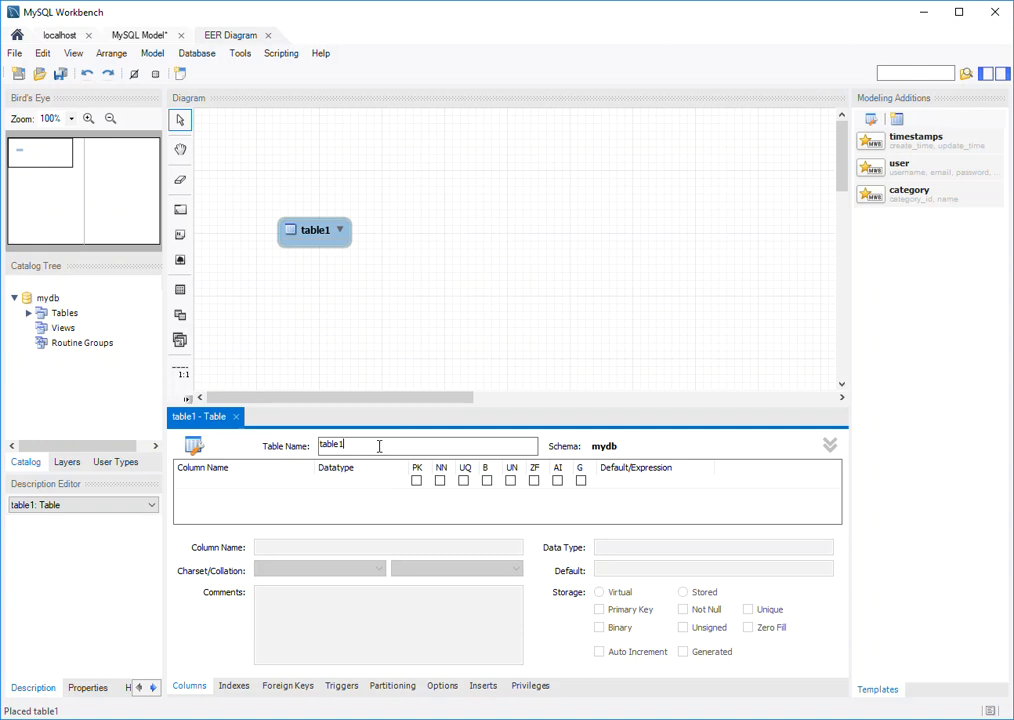
type("temples")
- Add an INT column temple_id to the temples table as primary key, unique and auto-increment
left_click(229, 486)
left_click(236, 483)
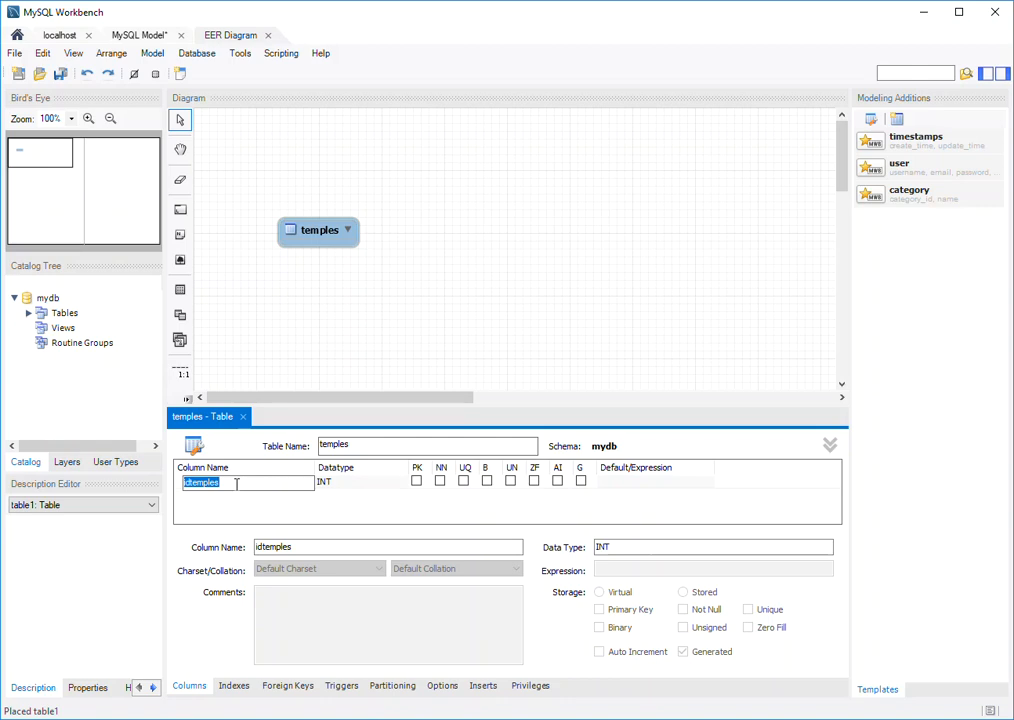
type("temple_id")
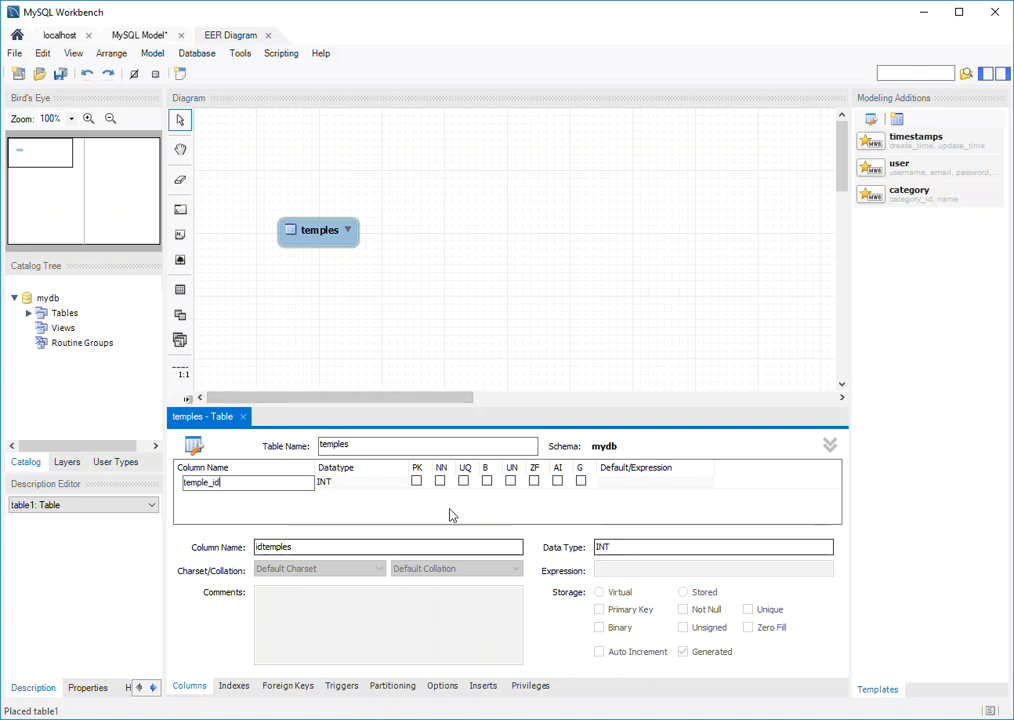
left_click(417, 482)
left_click(417, 482)
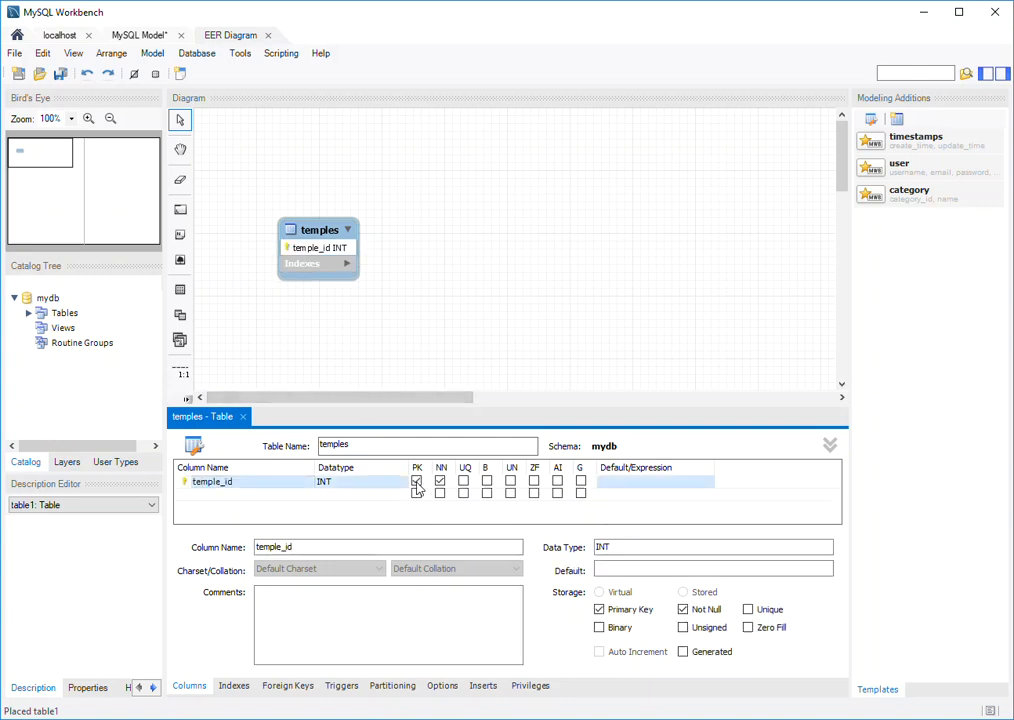
left_click(463, 481)
left_click(557, 482)
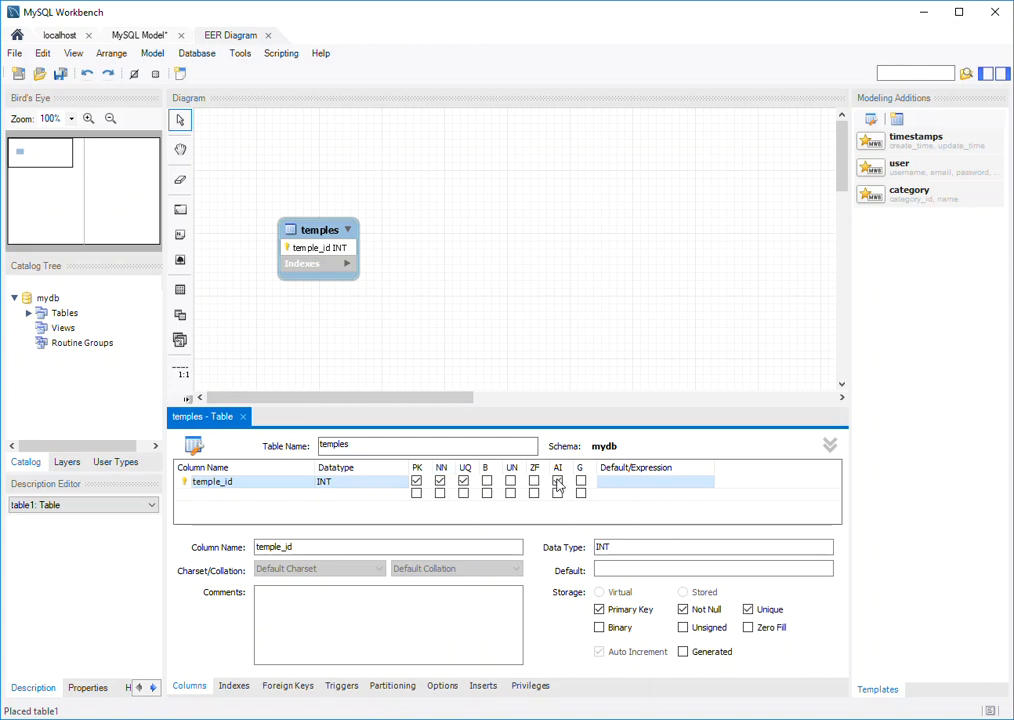
- Add a VARCHAR(45) column temple_name to the temples table and make it not null and unique
left_click(251, 494)
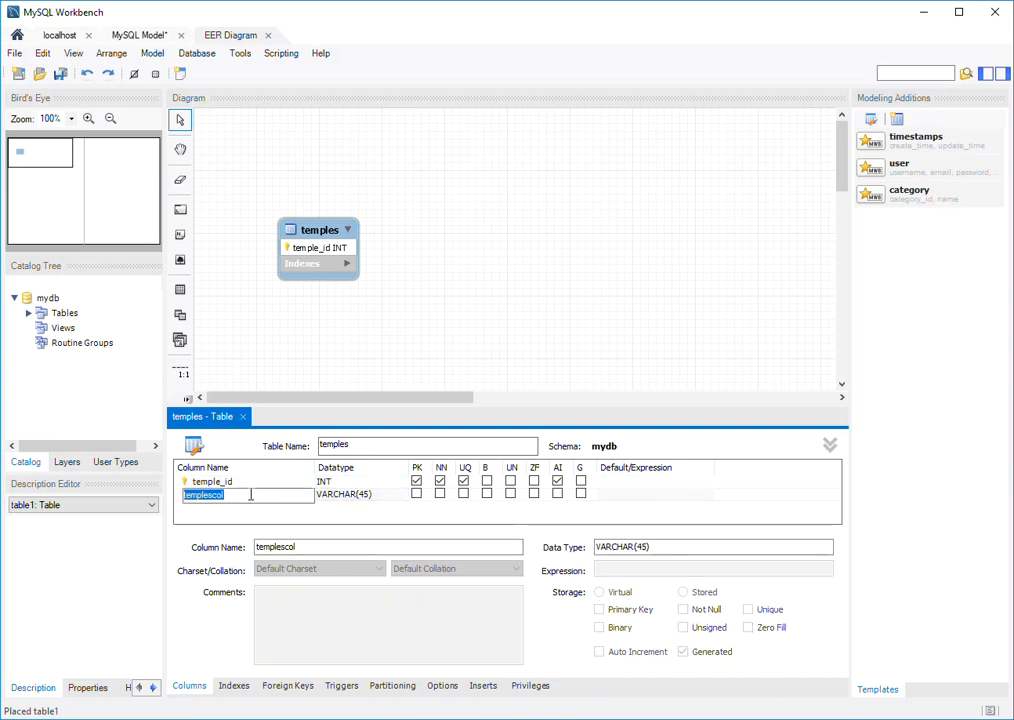
key("BackSpace")
type("temple")
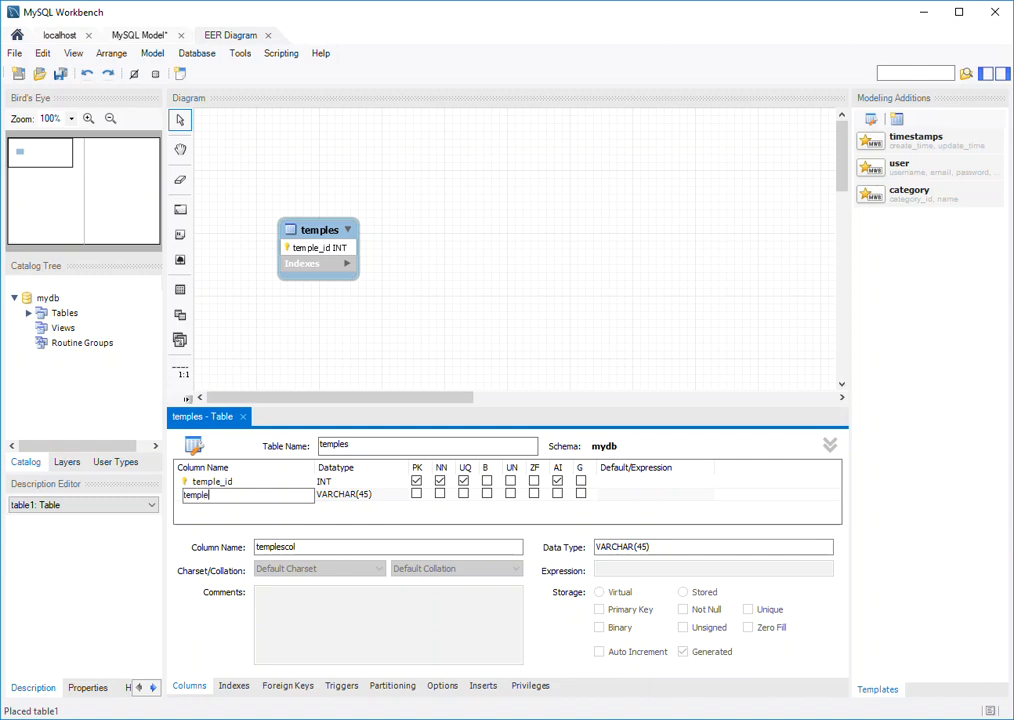
type("_name")
key("Return")
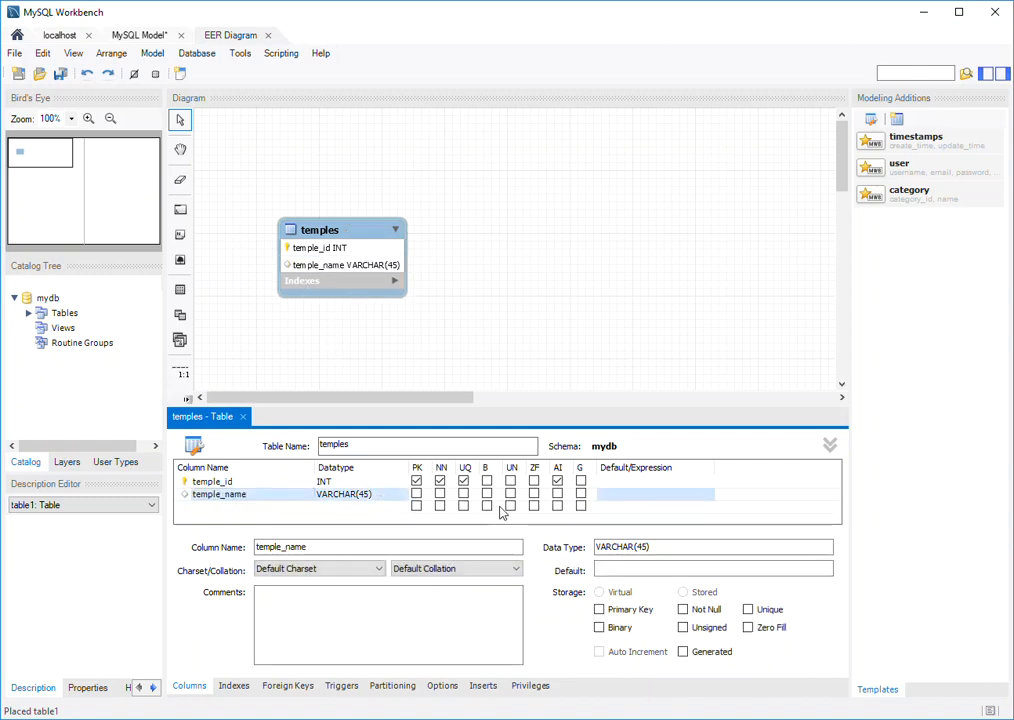
left_click(440, 494)
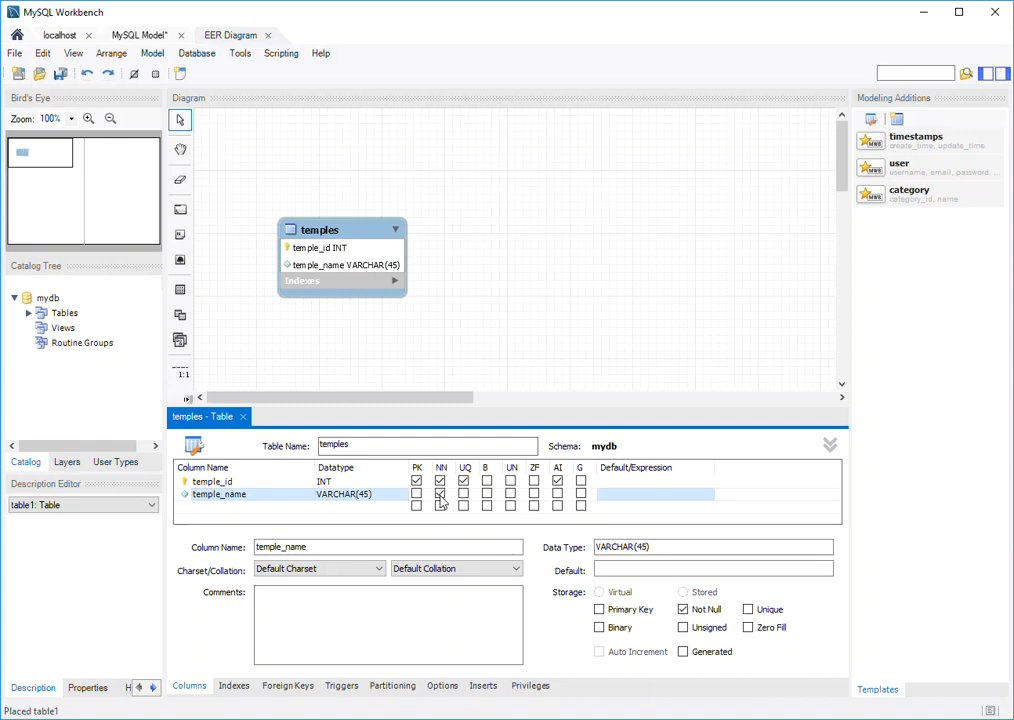
left_click(464, 494)
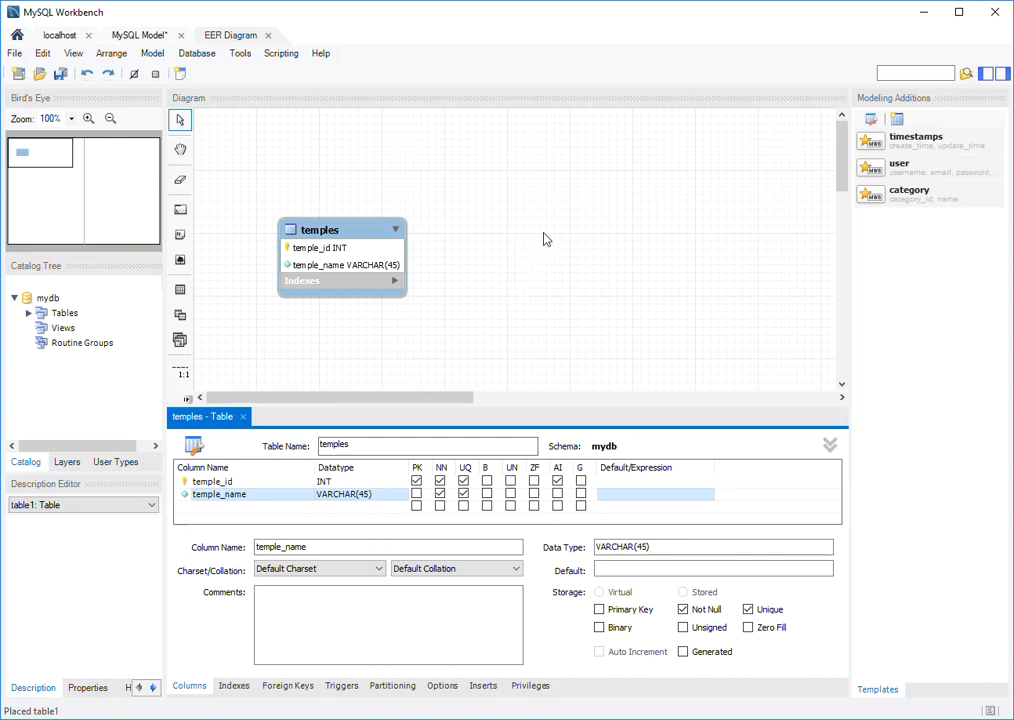
- Place a second table to the right of the temples table and name it locations
left_click(181, 292)
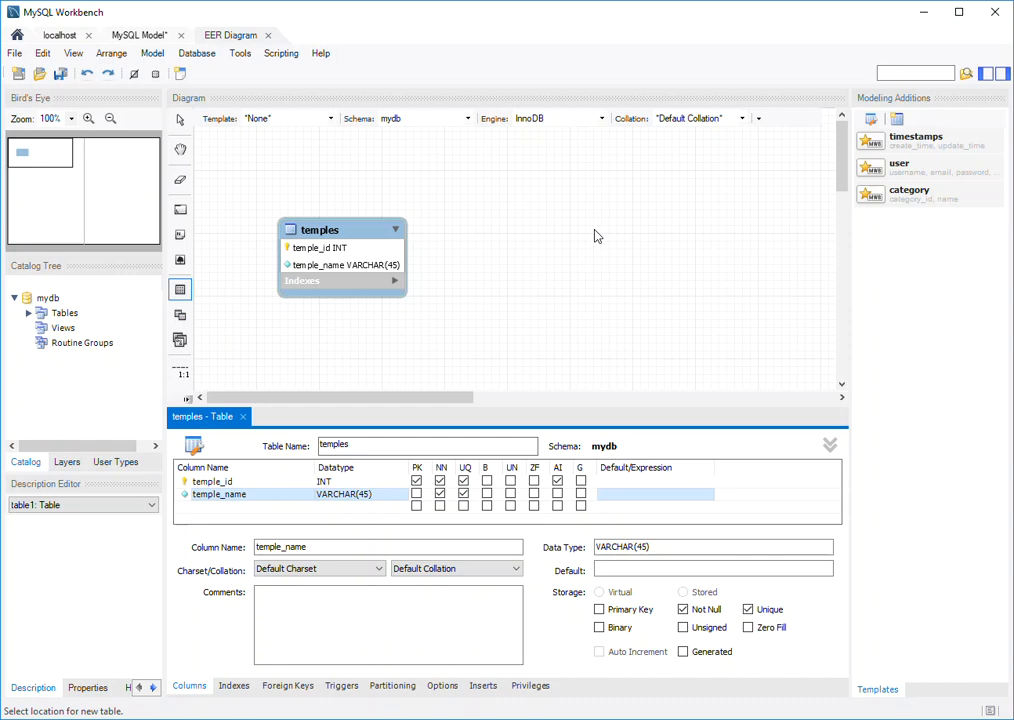
left_click(595, 234)
right_click(627, 244)
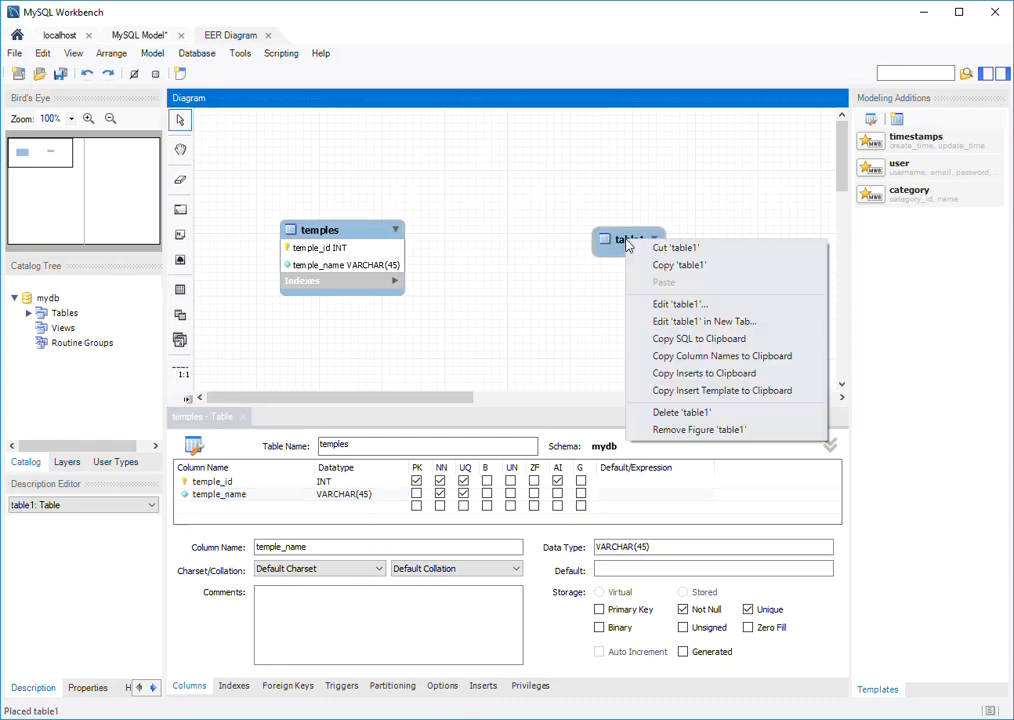
left_click(622, 303)
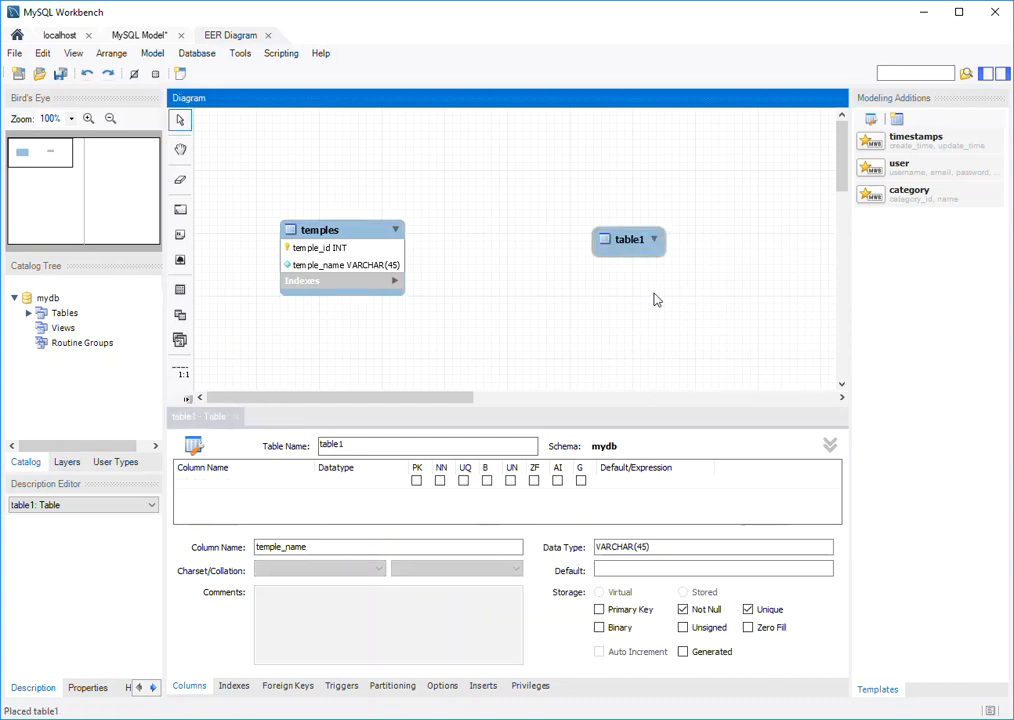
left_click(354, 445)
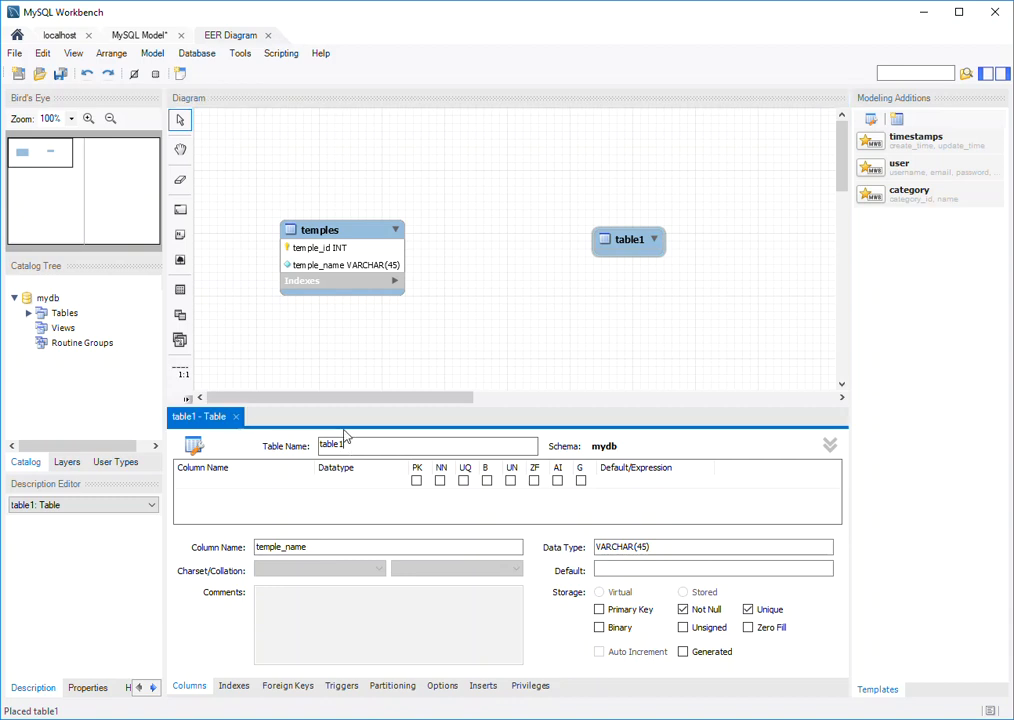
key("BackSpace")
key("BackSpace")
key("BackSpace")
type("locati")
left_click(594, 345)
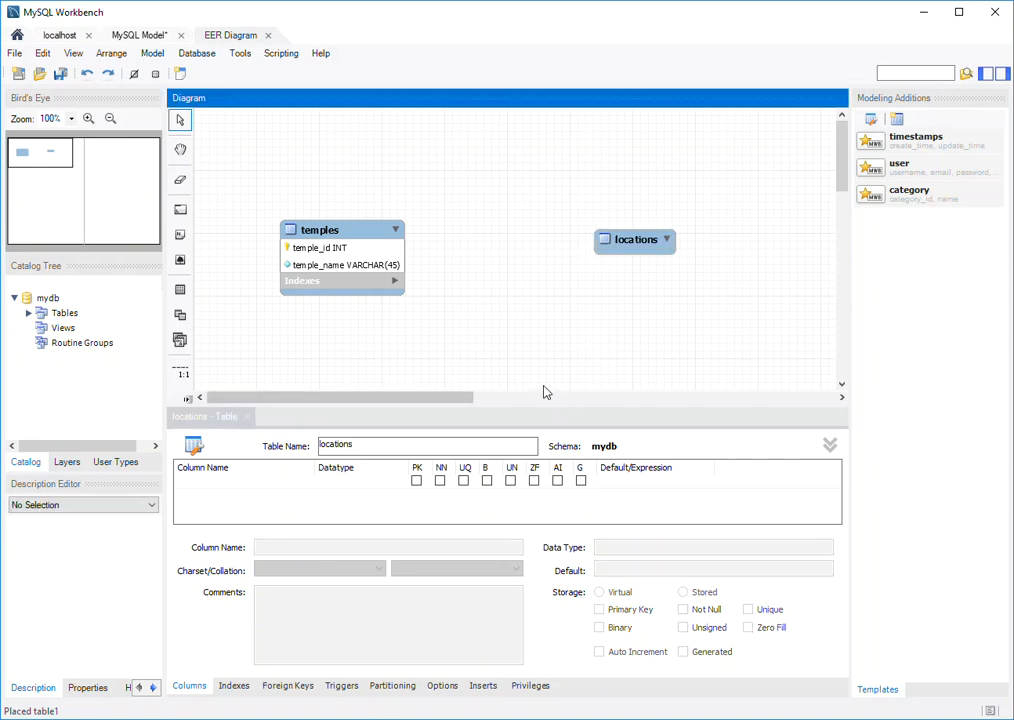
- Add an INT column location_id to the locations table as primary key, unique and auto-increment
double_click(220, 487)
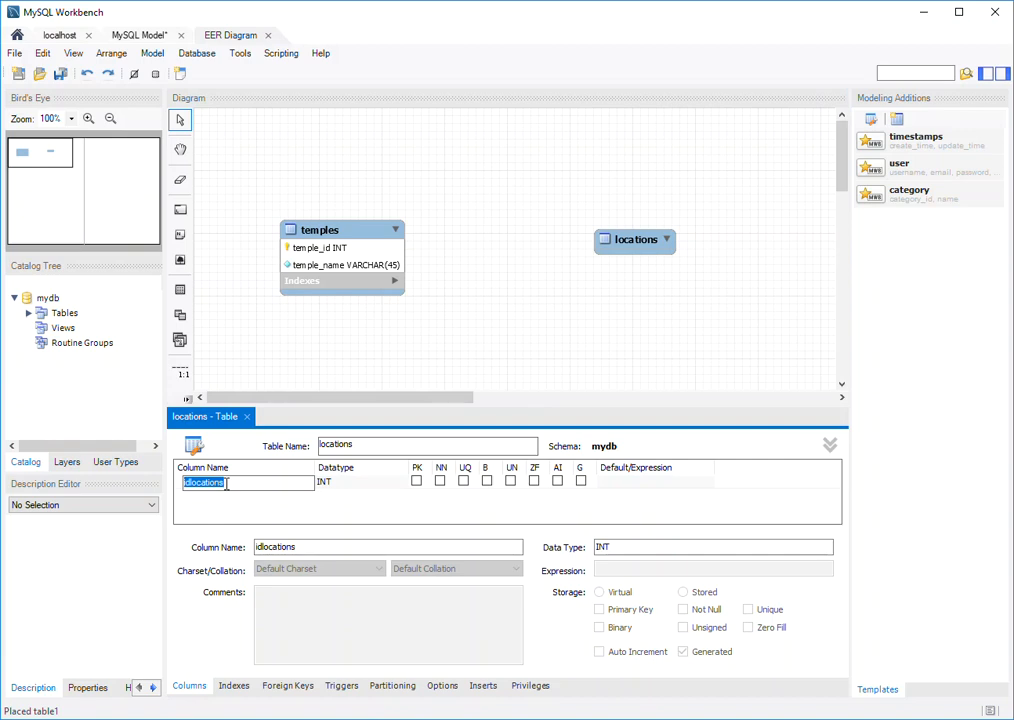
type("location")
left_click(428, 483)
left_click(416, 481)
left_click(463, 481)
left_click(557, 481)
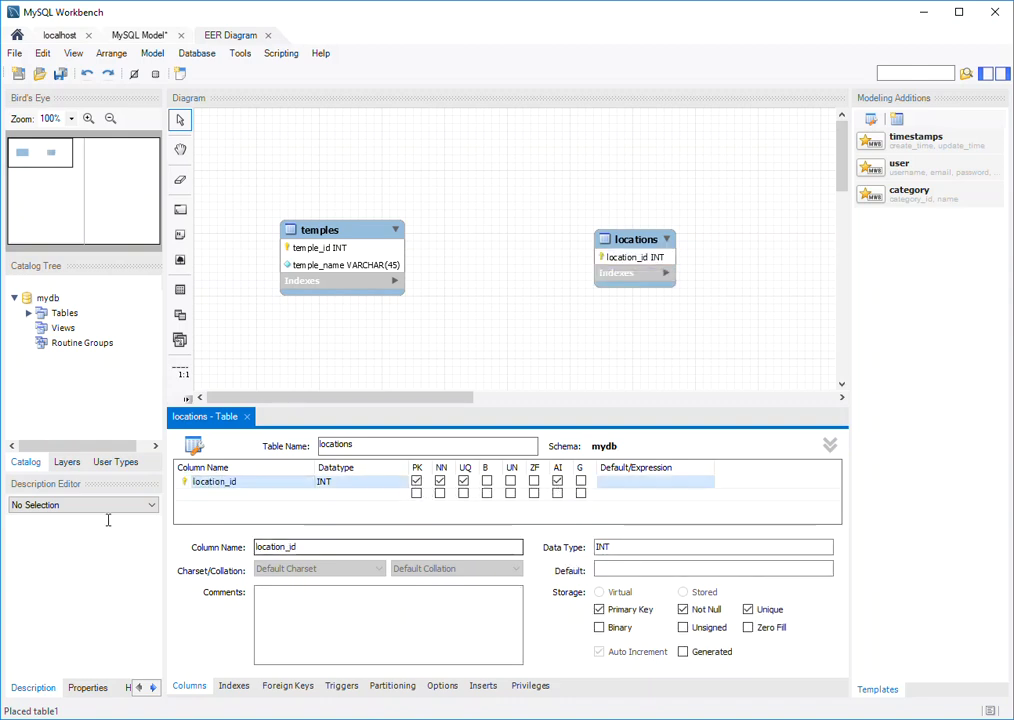
- Switch to the temple list web page and examine the city, state and country parts of the Albuquerque temple's location
left_click(210, 494)
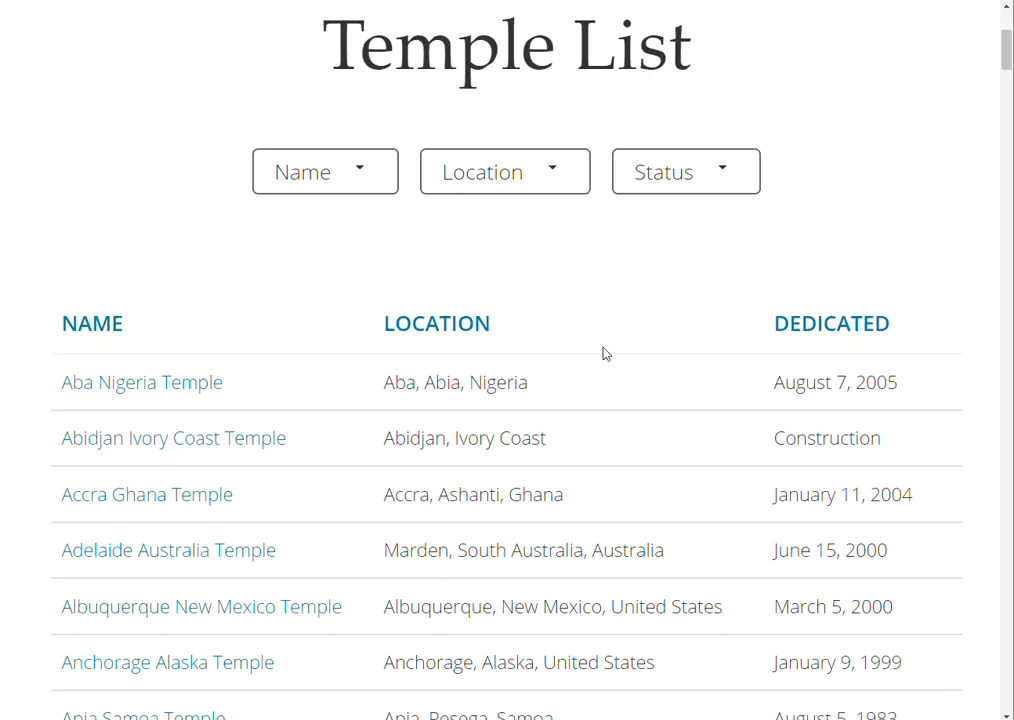
scroll(505, 441, "down", 2)
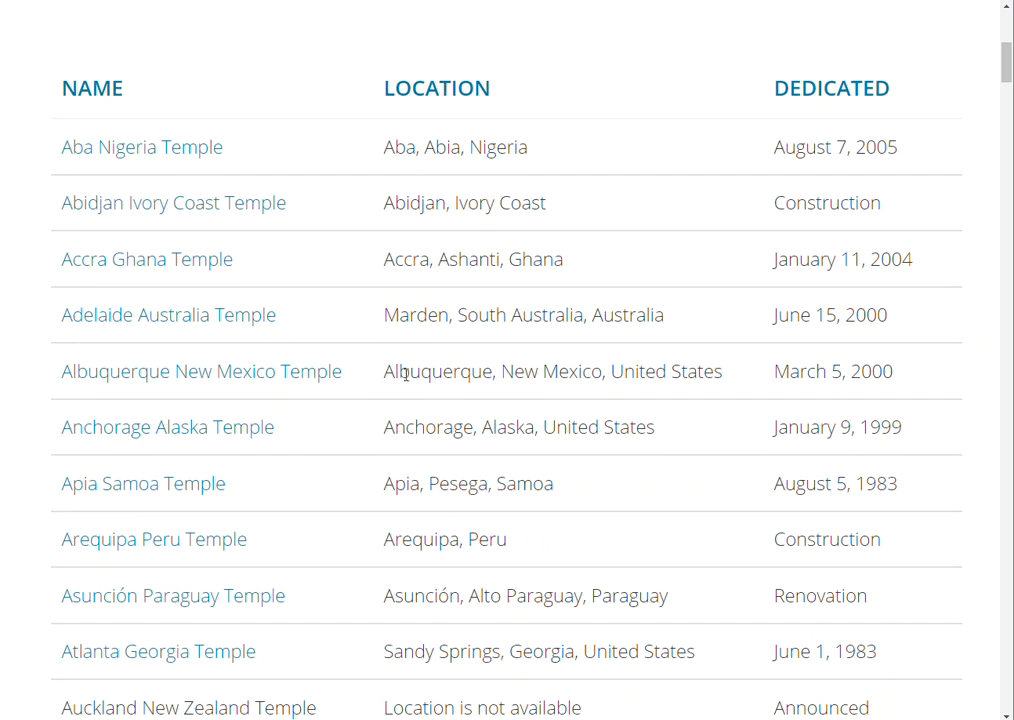
left_click_drag(388, 372, 498, 365)
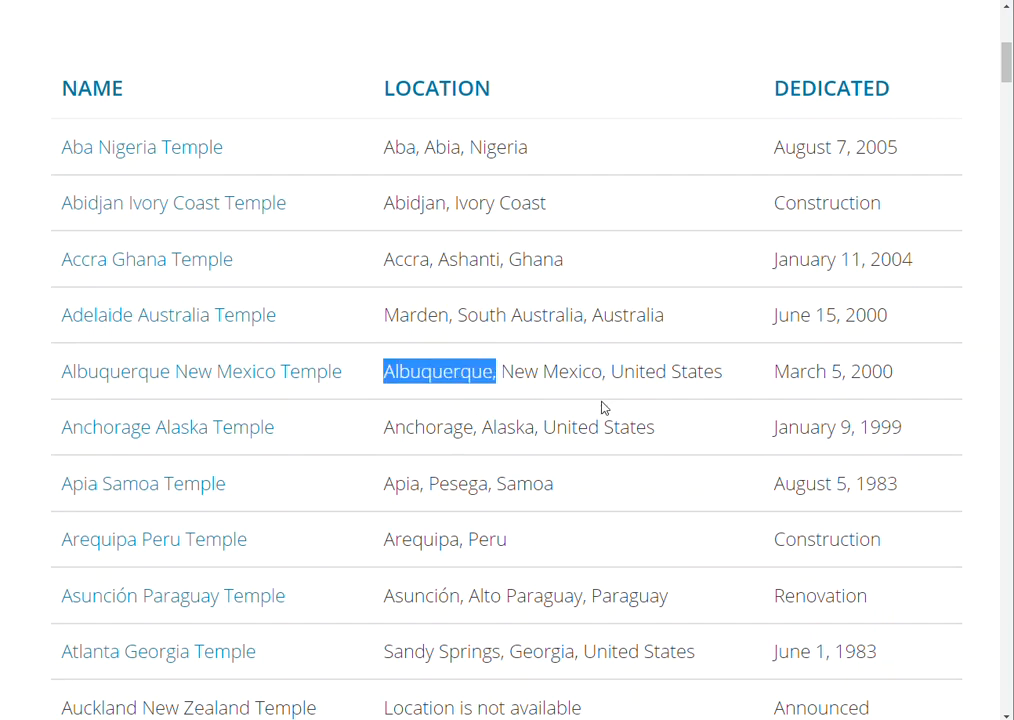
left_click_drag(611, 371, 747, 377)
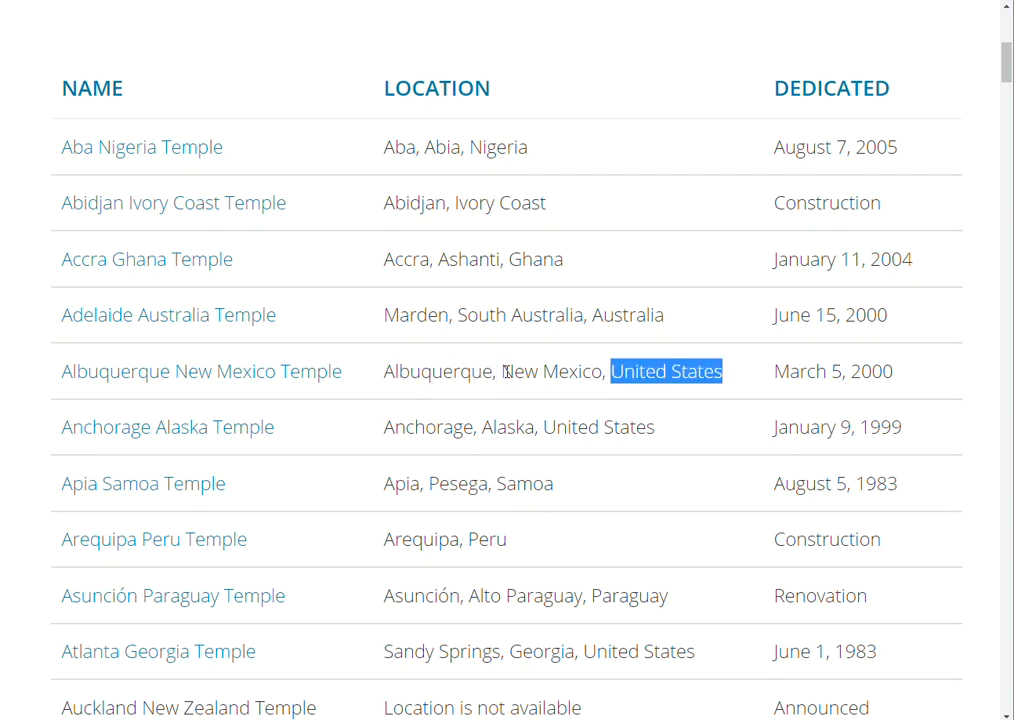
left_click_drag(503, 371, 622, 372)
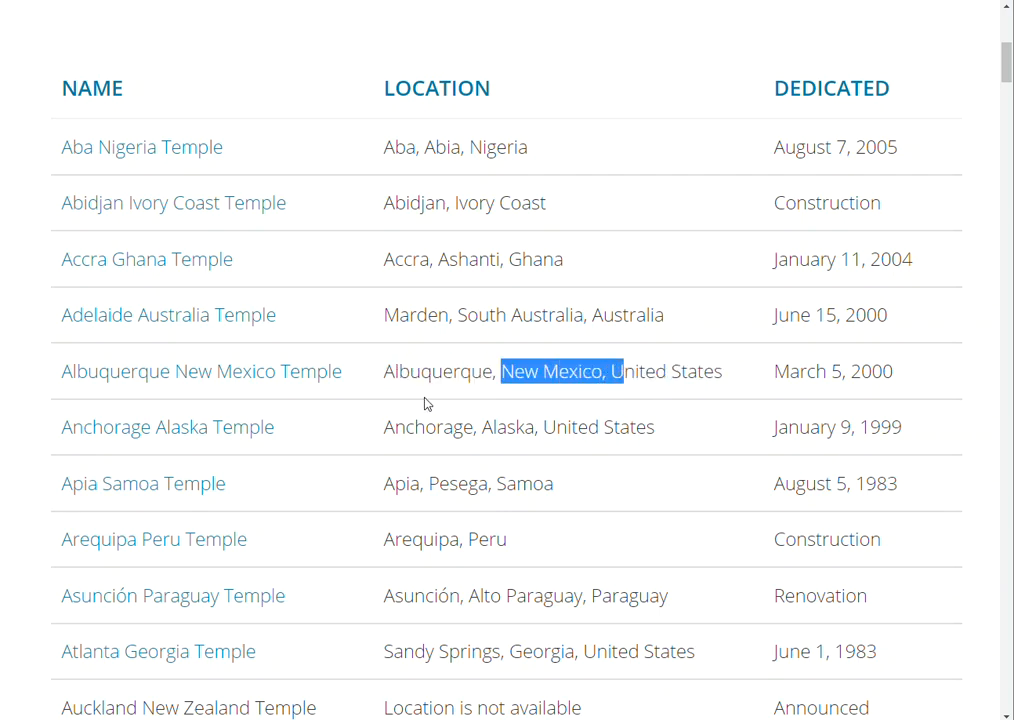
scroll(423, 403, "down", 3)
scroll(428, 350, "up", 1)
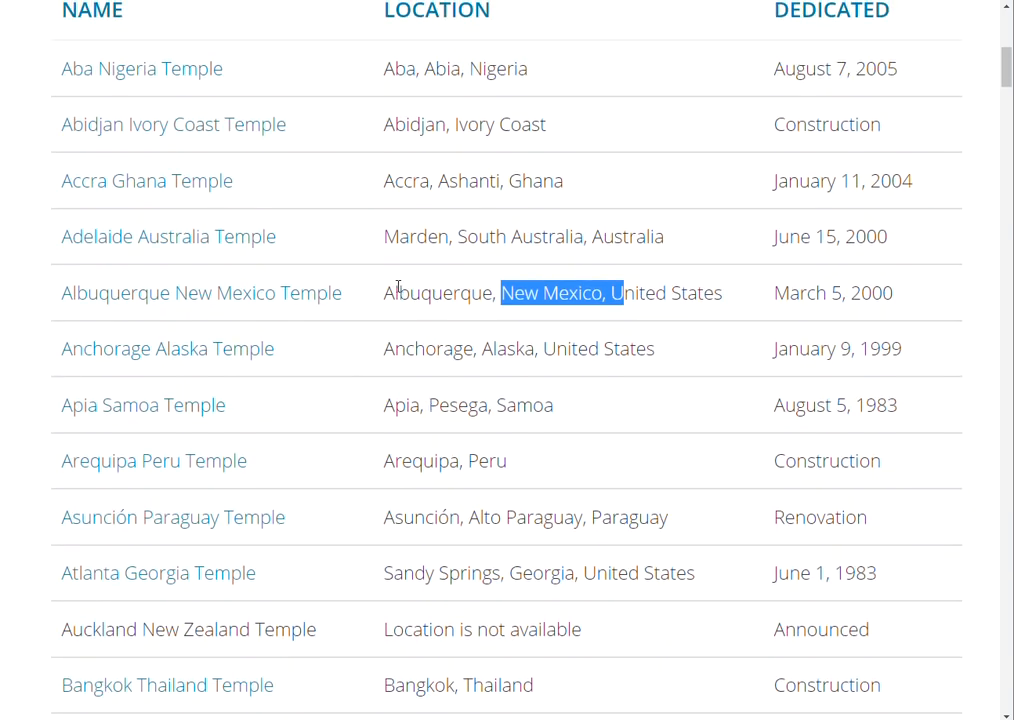
left_click_drag(385, 294, 494, 293)
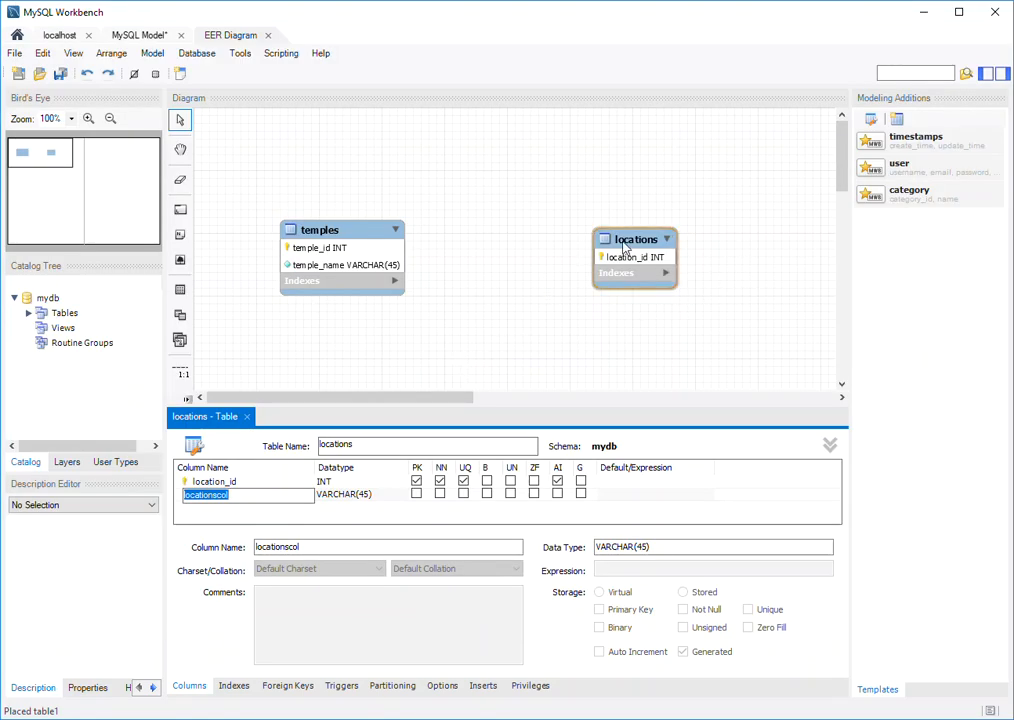
- Keep the default-named second column in the locations table and add a VARCHAR(45) column country below it
left_click(278, 515)
left_click(224, 508)
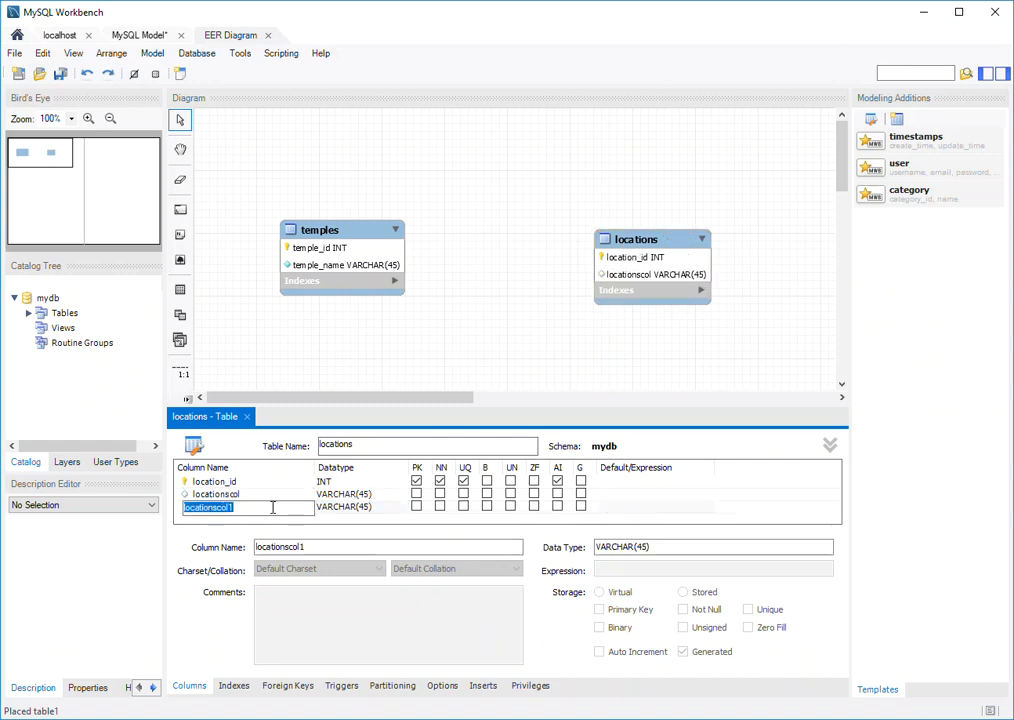
type("country")
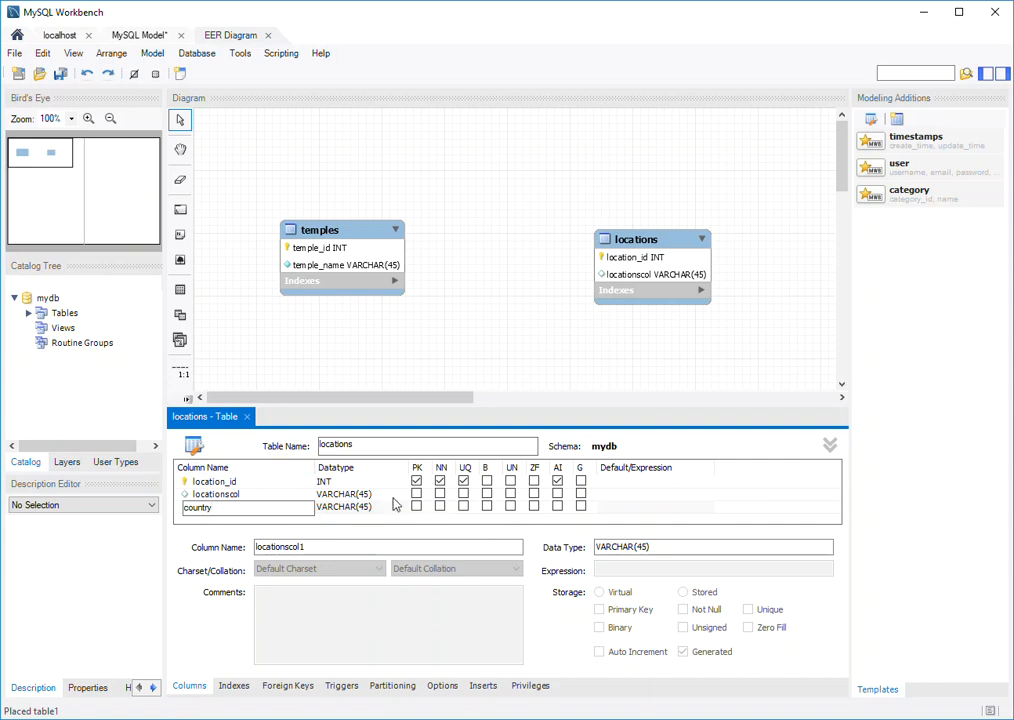
key("Tab")
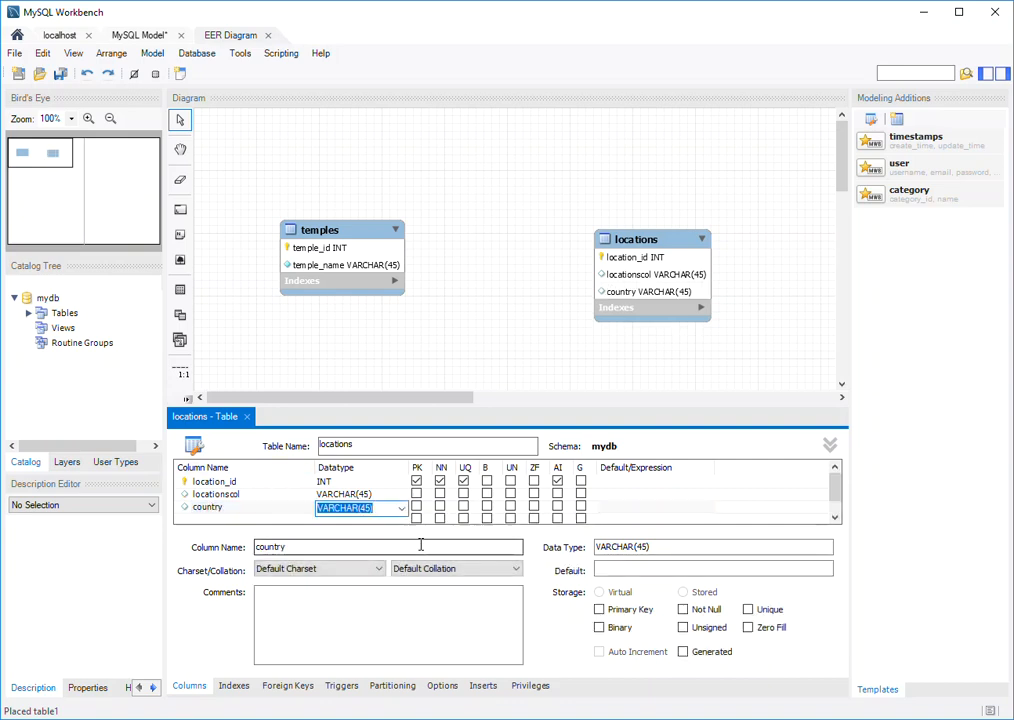
scroll(240, 513, "down", 1)
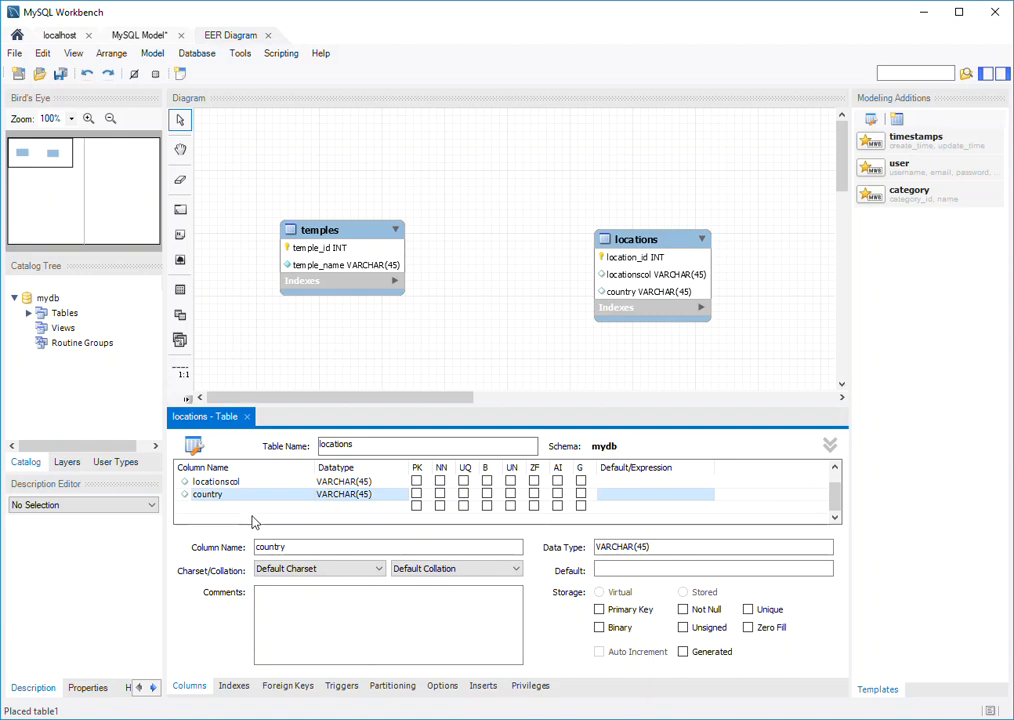
scroll(256, 521, "up", 1)
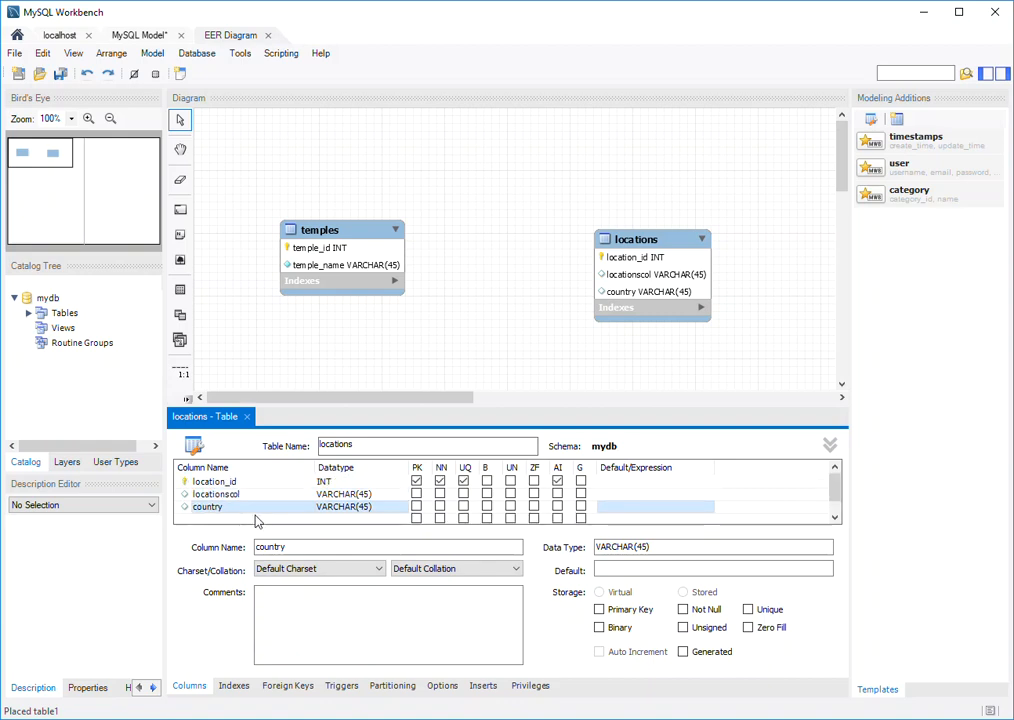
- Move the locations table closer to the temples table and clear the name of its country column
left_click_drag(646, 247, 567, 243)
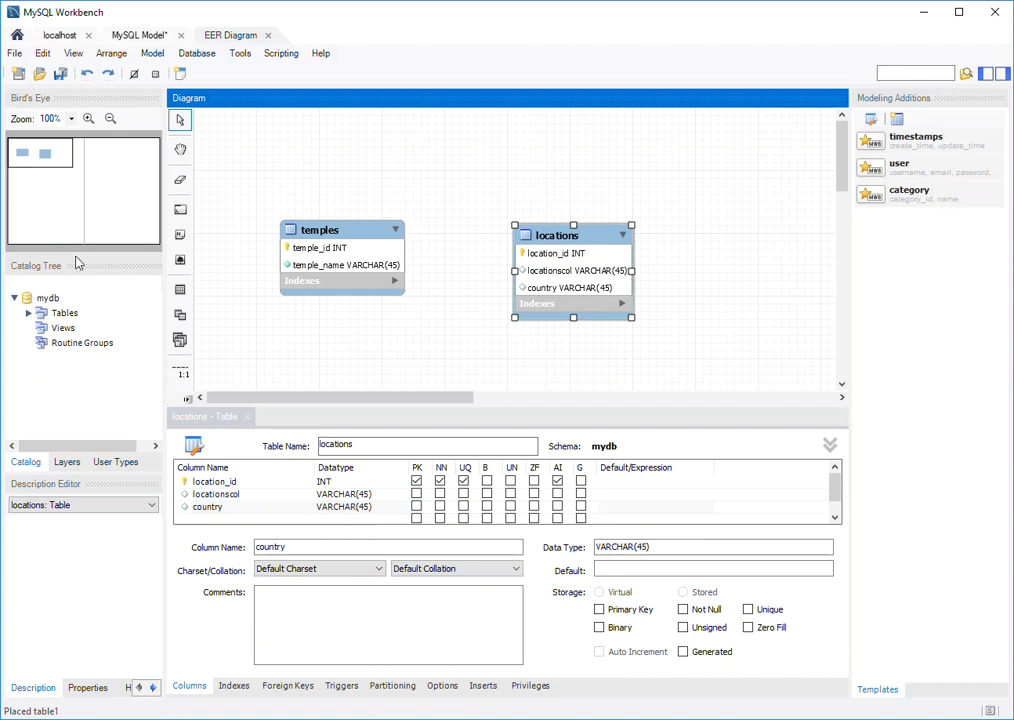
left_click(240, 508)
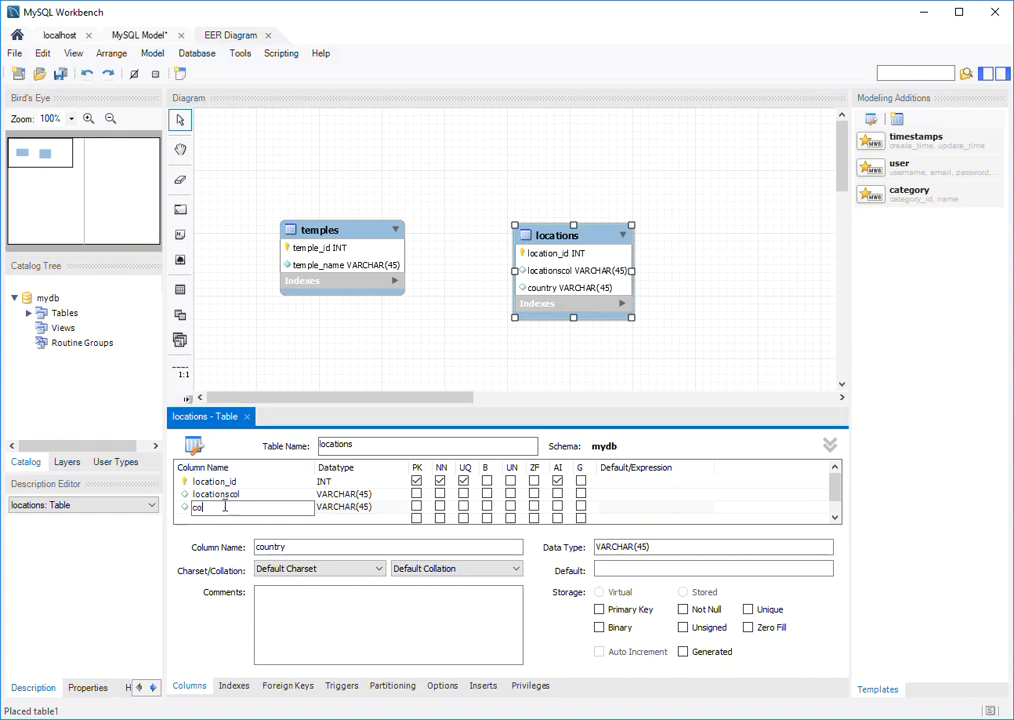
left_click(437, 330)
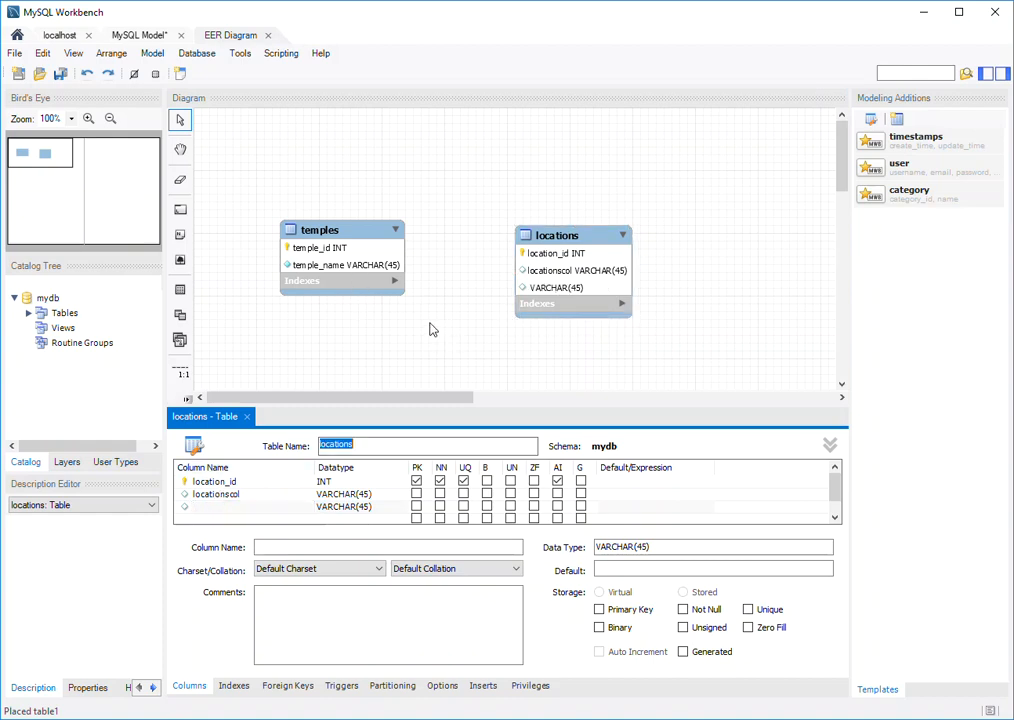
- Place a third table above the locations table, name it countries and shift it further up in the diagram
left_click(181, 291)
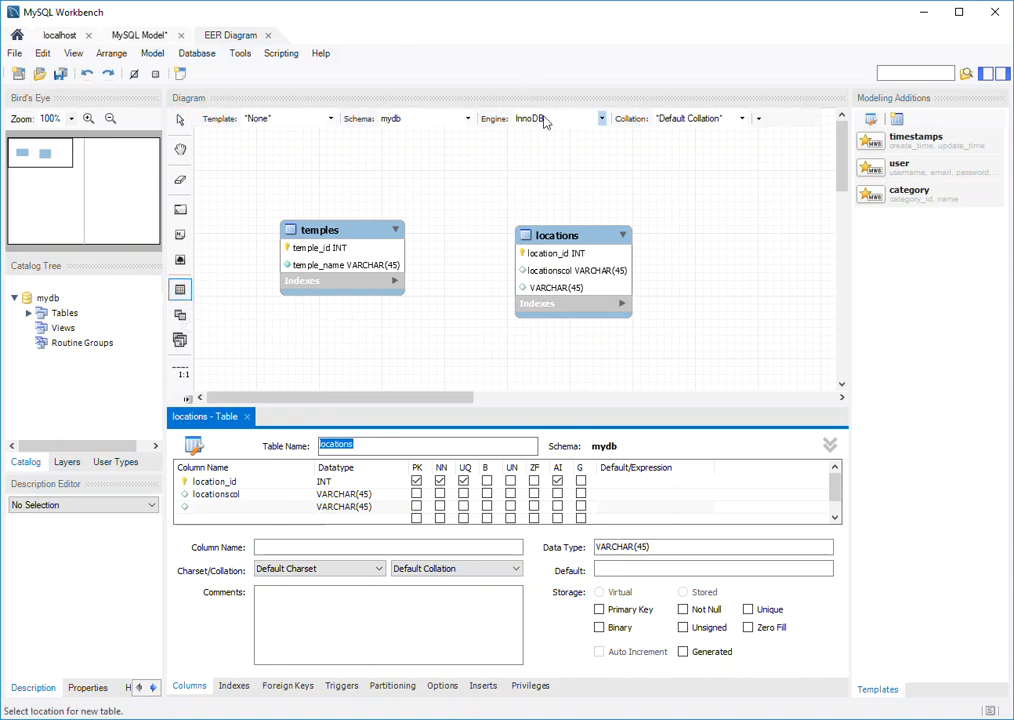
left_click(539, 165)
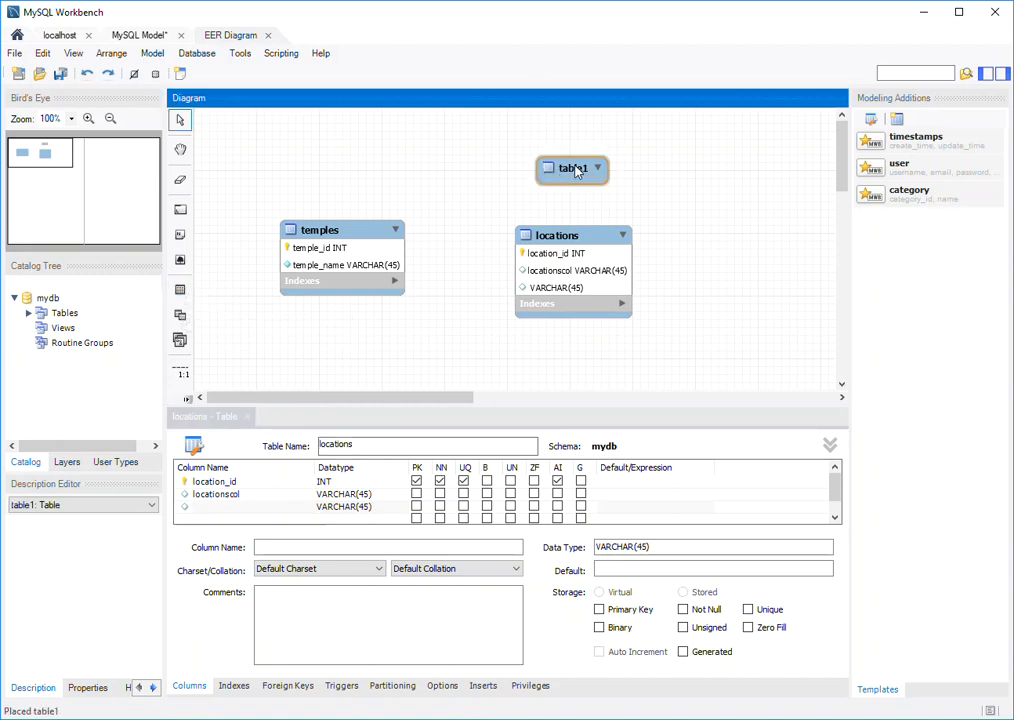
right_click(574, 173)
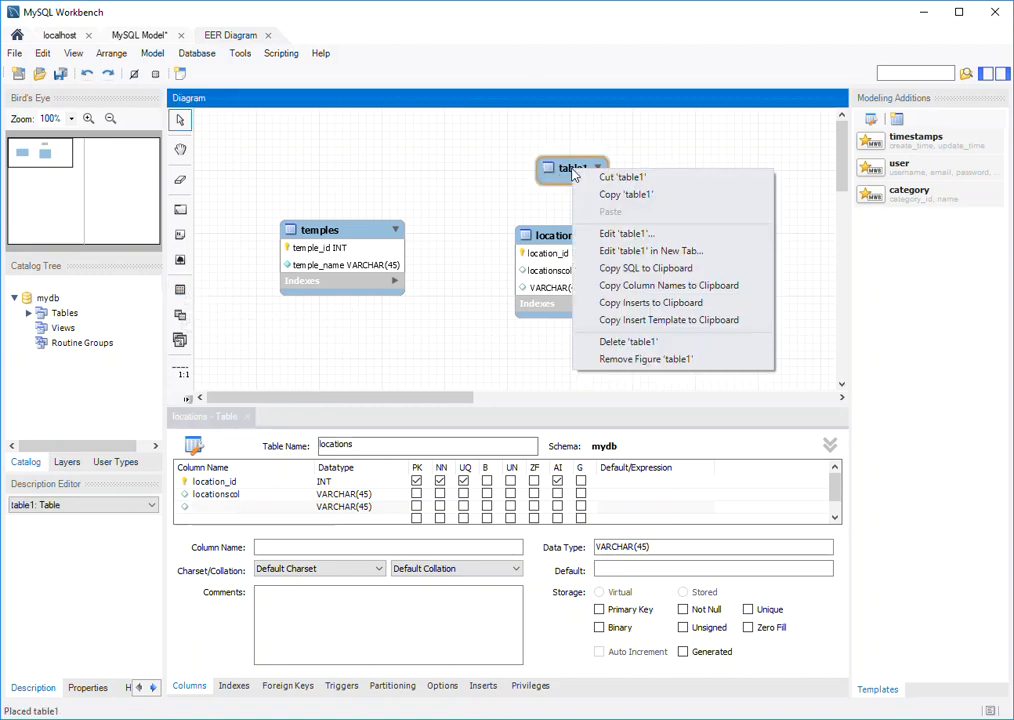
left_click(610, 238)
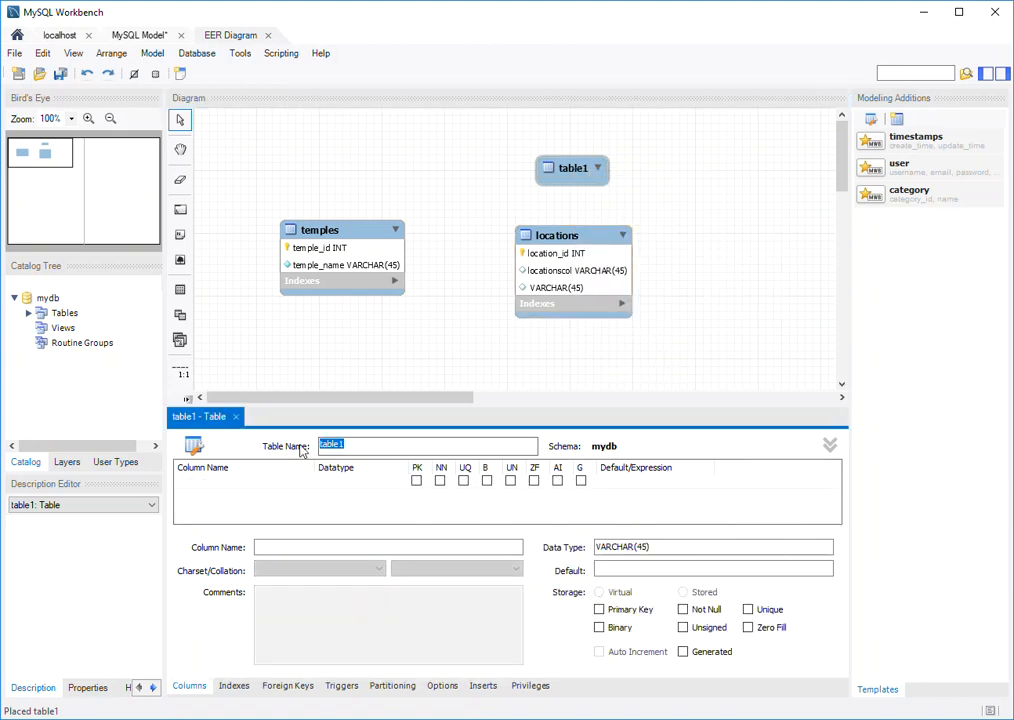
type("C")
left_click(208, 482)
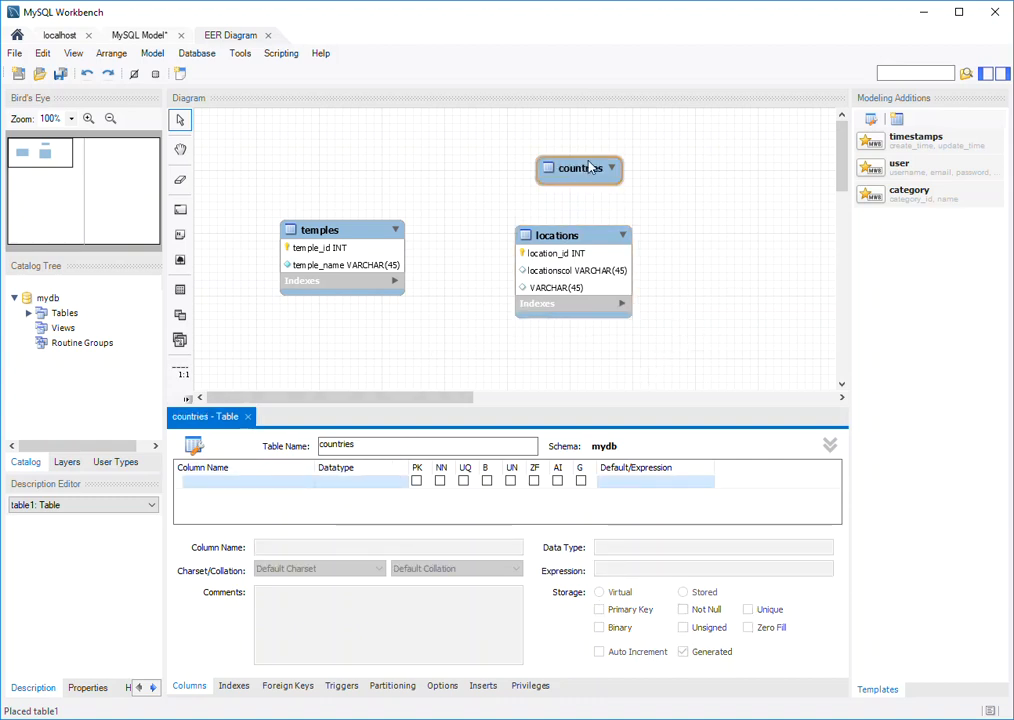
left_click_drag(591, 168, 593, 141)
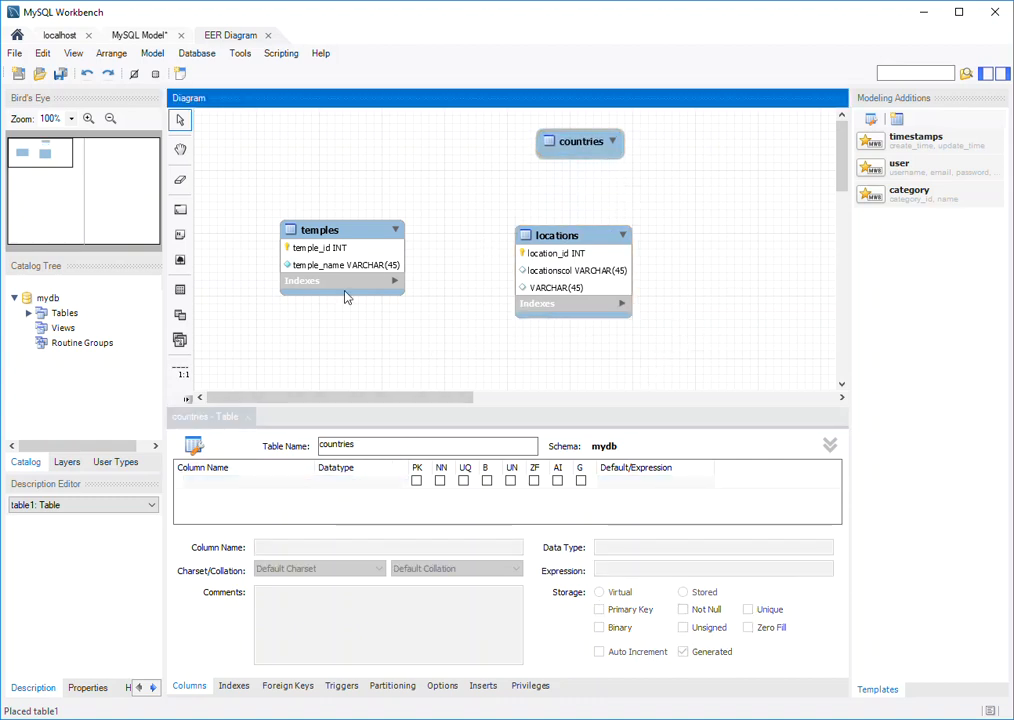
- Add an INT column country_id to the countries table as primary key, not null, unique and auto-increment
double_click(249, 484)
type("c")
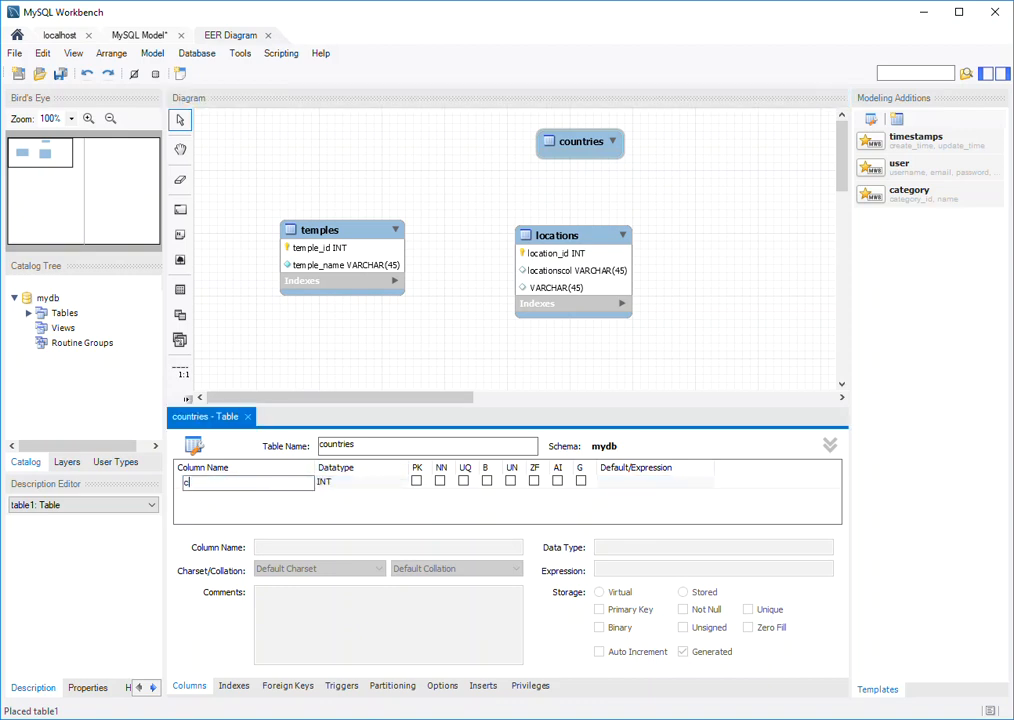
type("ountry_id")
left_click(440, 481)
left_click(416, 481)
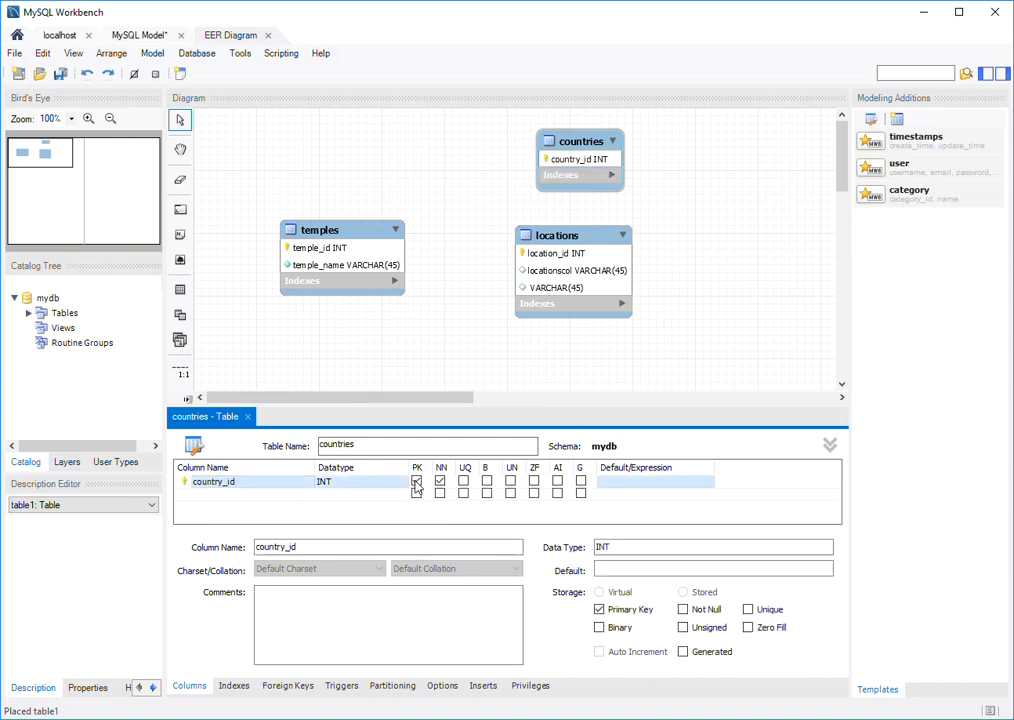
left_click(440, 481)
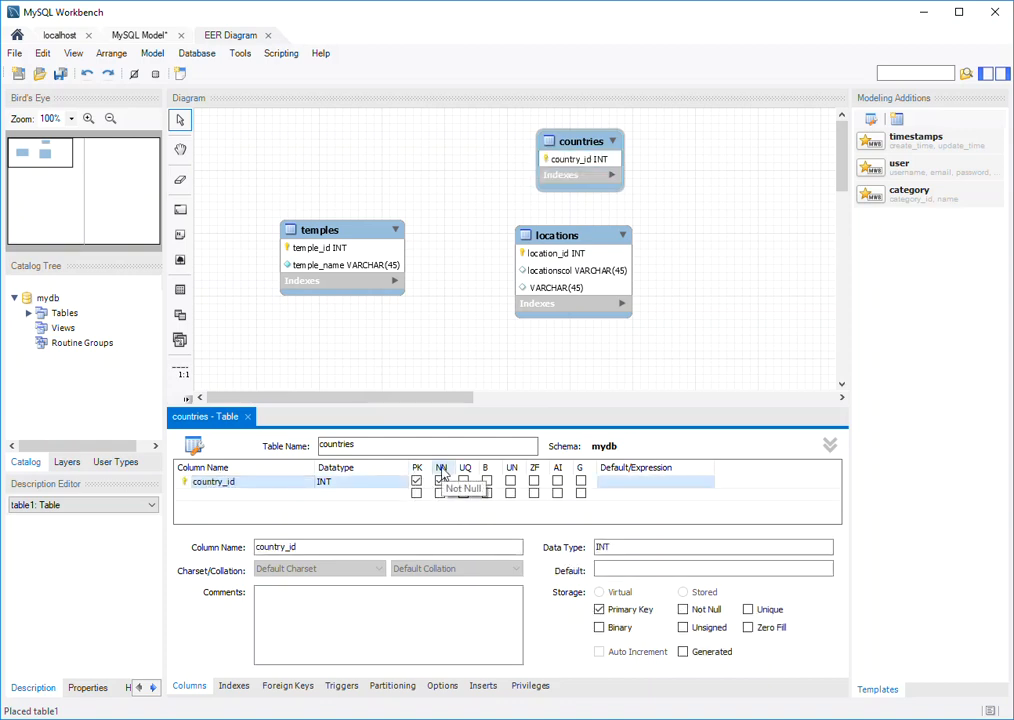
left_click(463, 481)
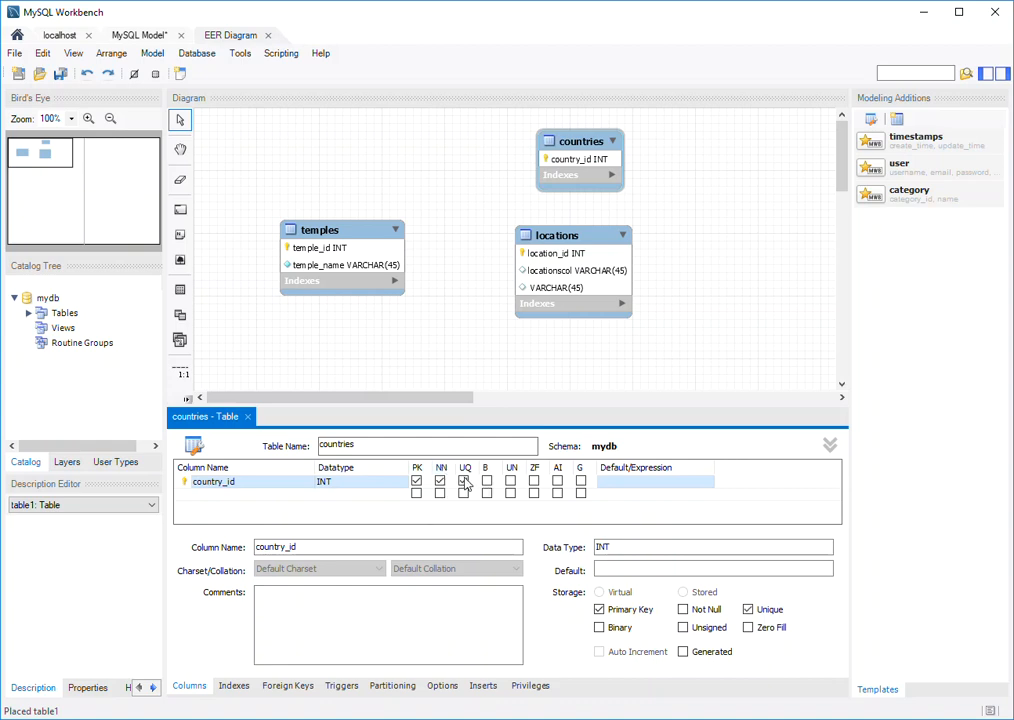
left_click(557, 481)
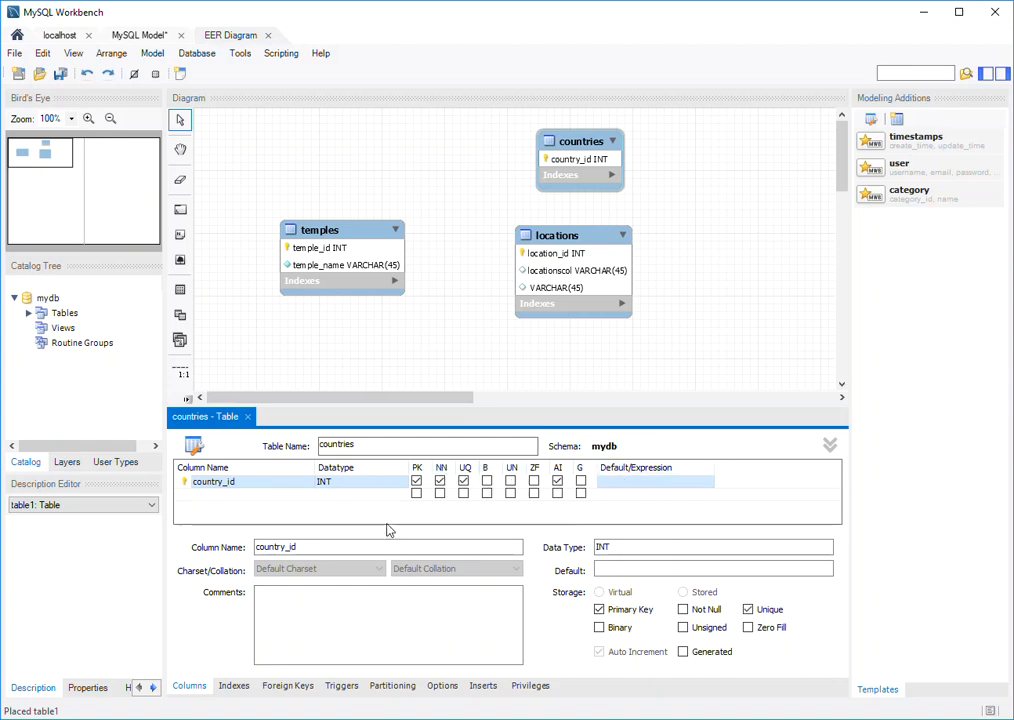
- Add a VARCHAR(45) column country_name to the countries table
left_click(230, 494)
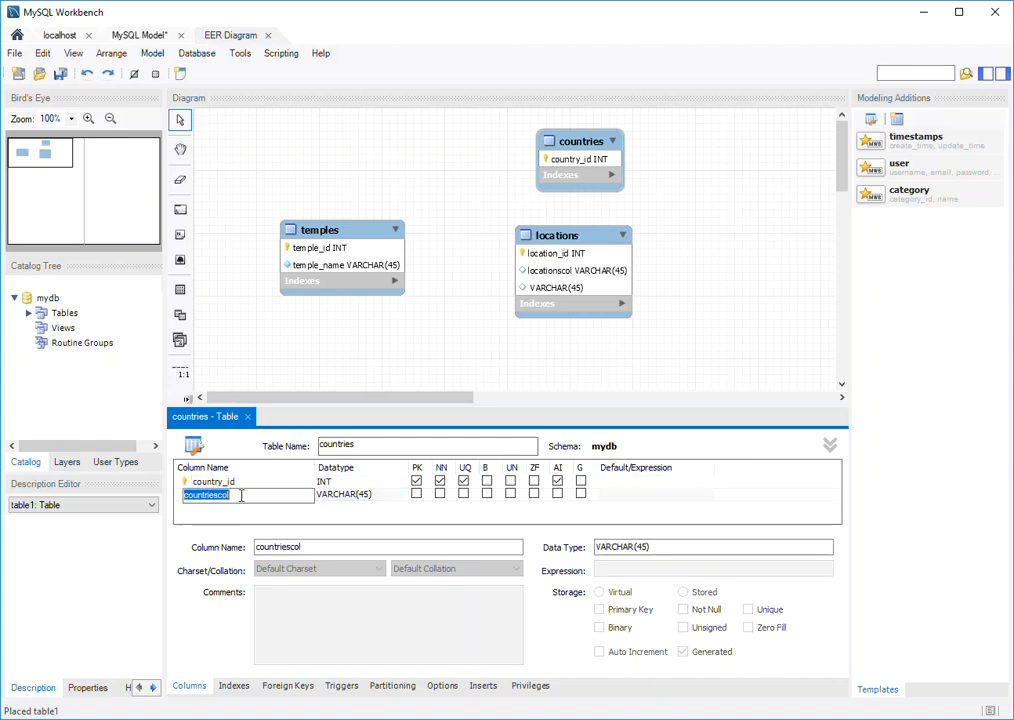
type("country_name")
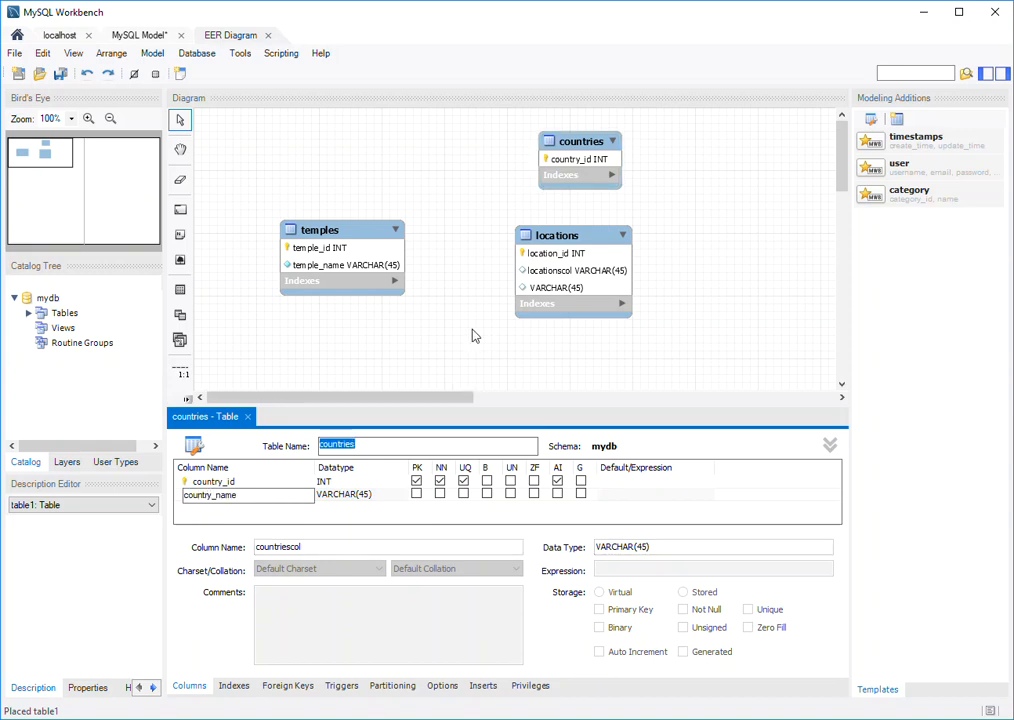
left_click(473, 335)
- Move the locations table down, away from the countries table, and delete its unnamed VARCHAR(45) column
left_click_drag(593, 240, 625, 272)
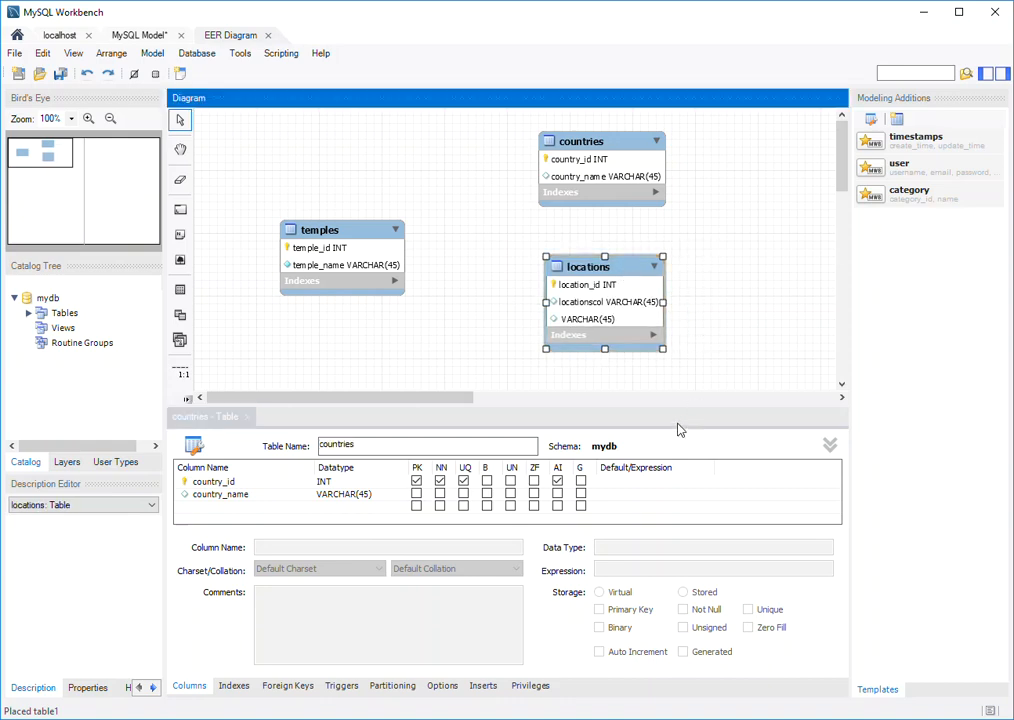
right_click(609, 270)
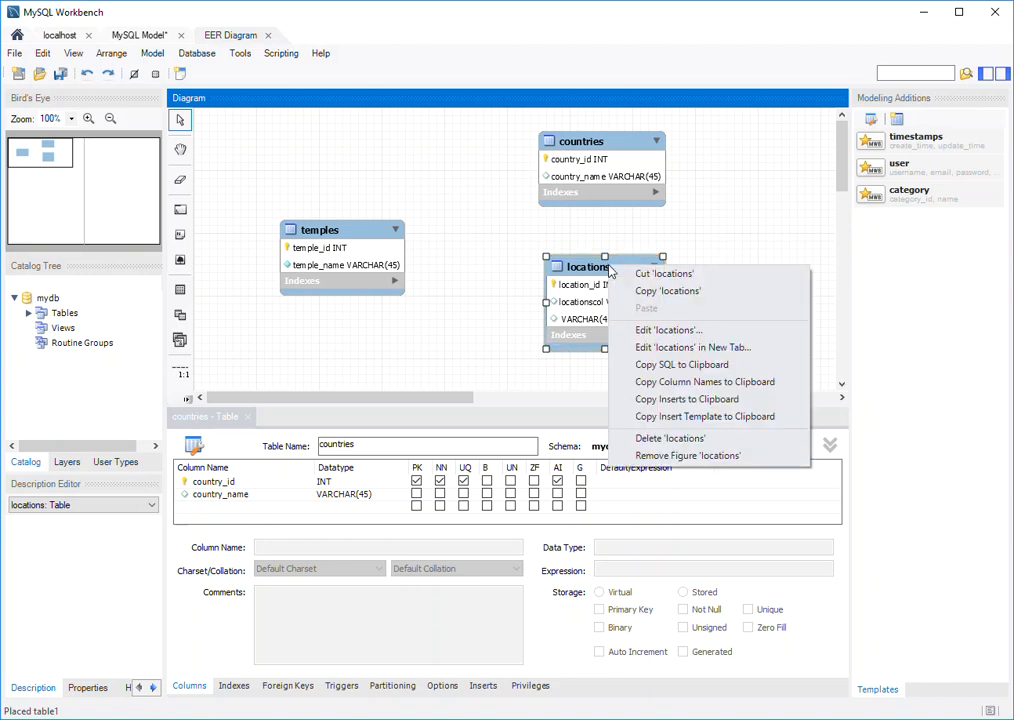
left_click(657, 330)
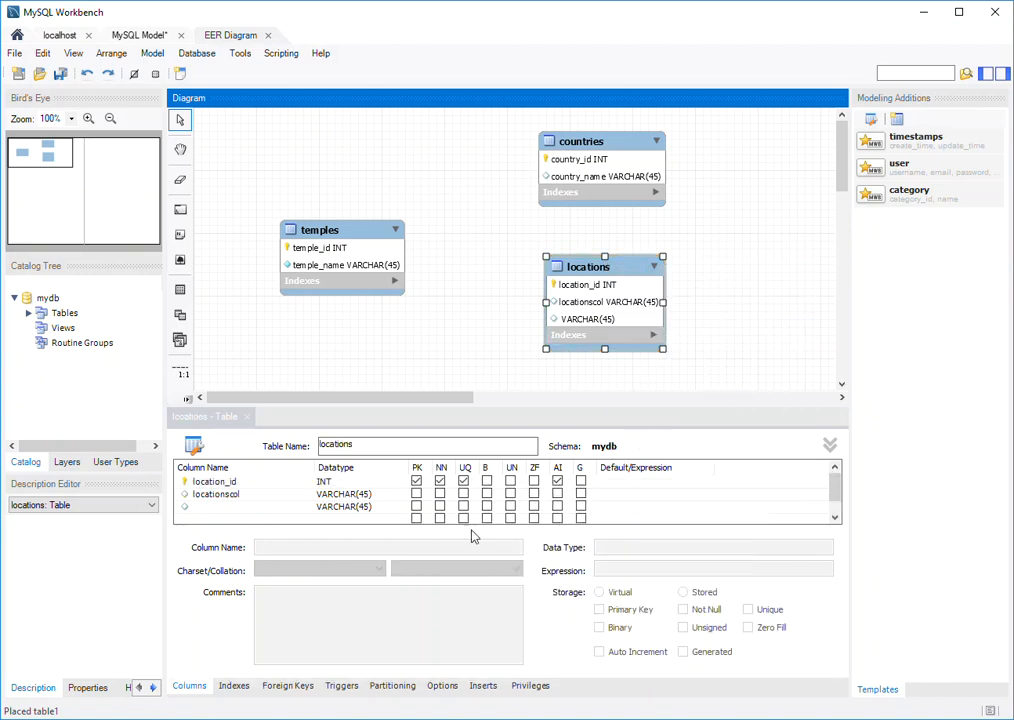
left_click(199, 511)
right_click(199, 512)
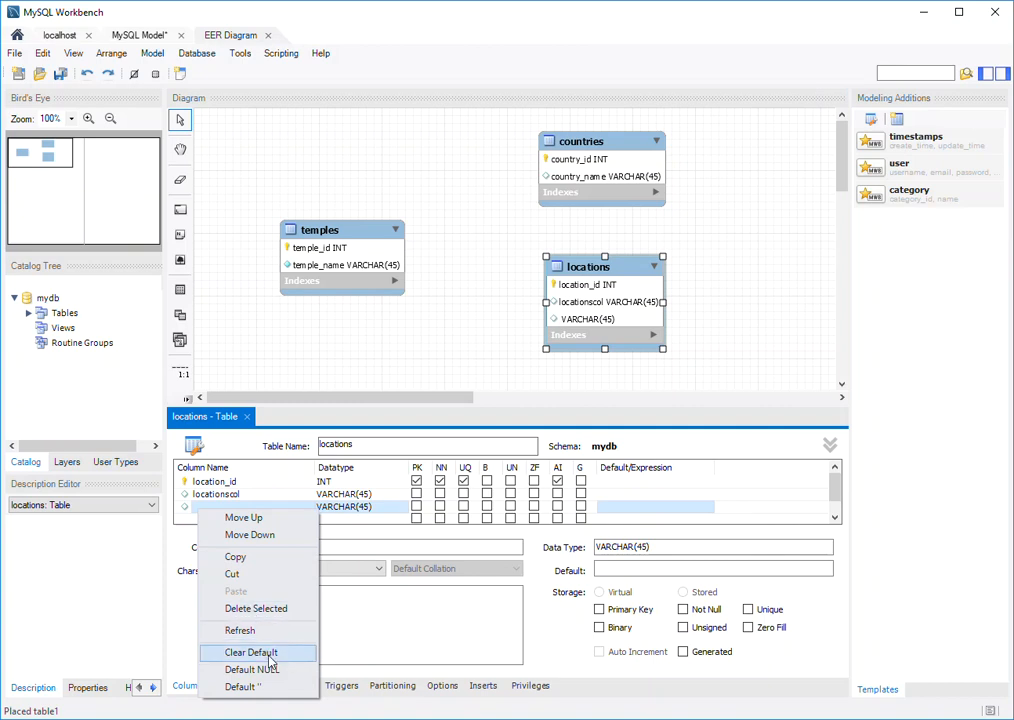
left_click(274, 608)
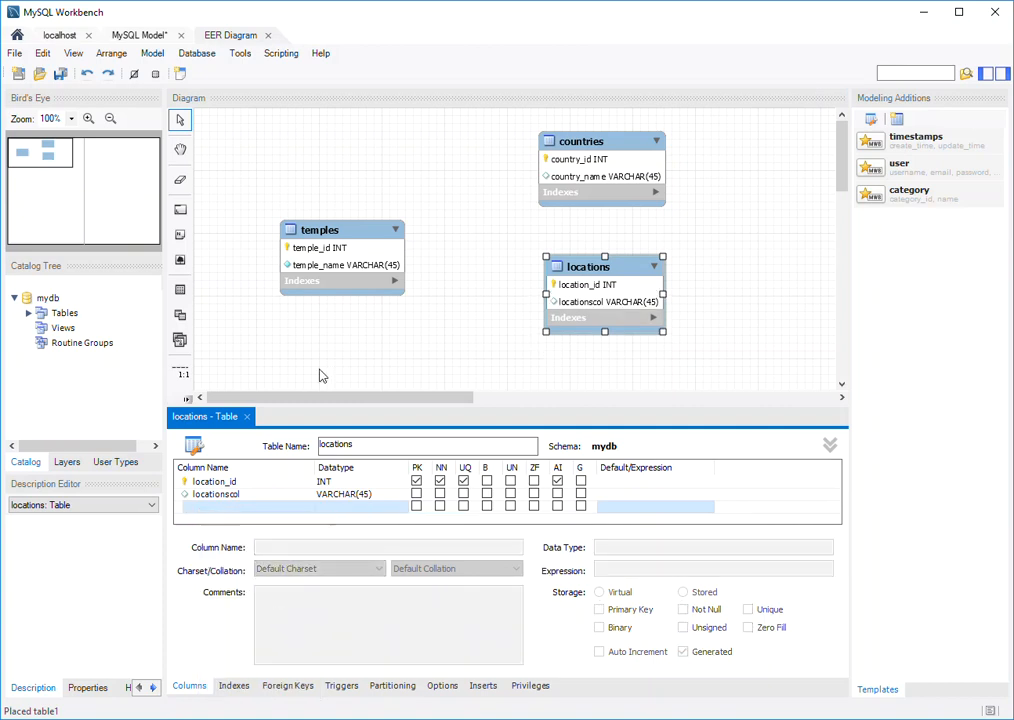
- Move the temples table slightly up and to the left within the diagram
left_click(428, 354)
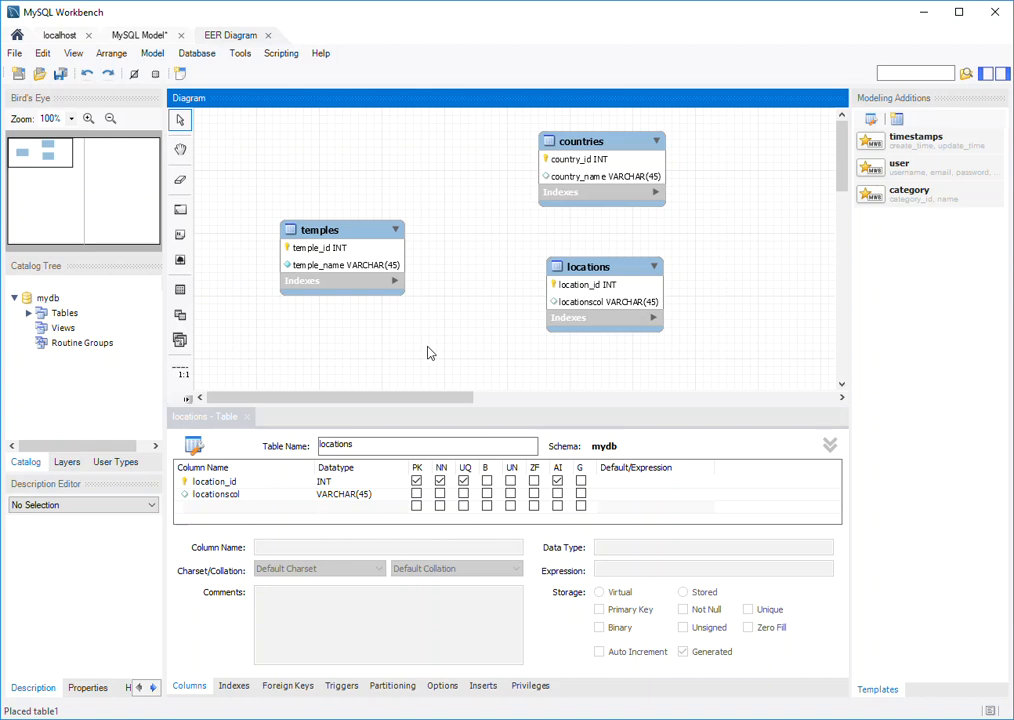
left_click_drag(370, 240, 351, 211)
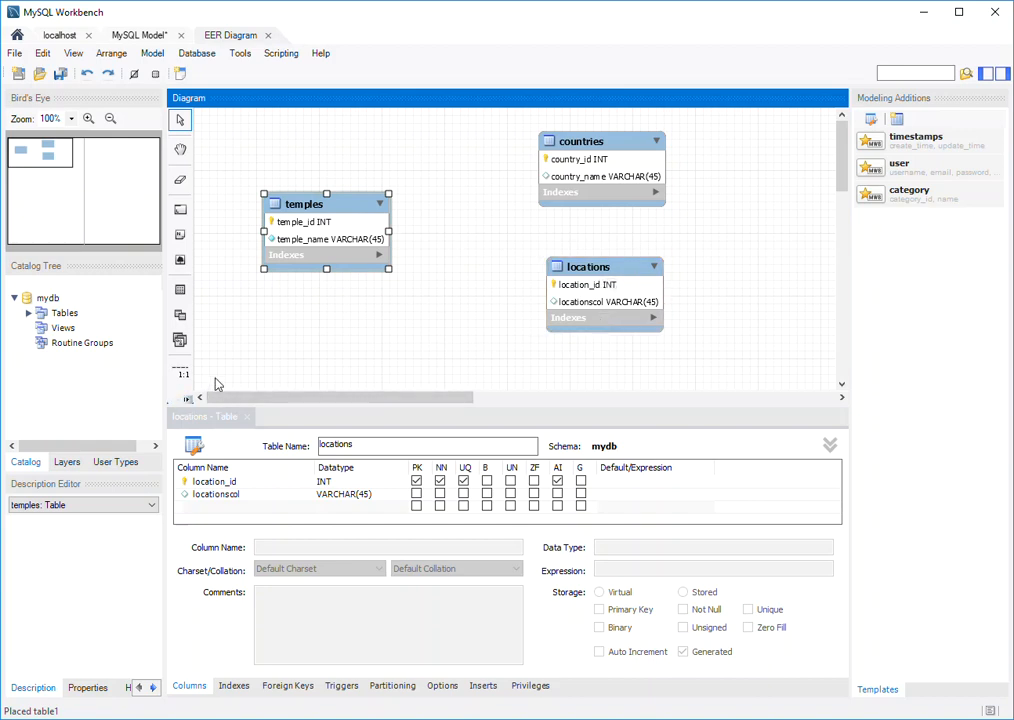
- Create a non-identifying 1:n relationship that gives the temples table a foreign key referencing the locations table
left_click(590, 268)
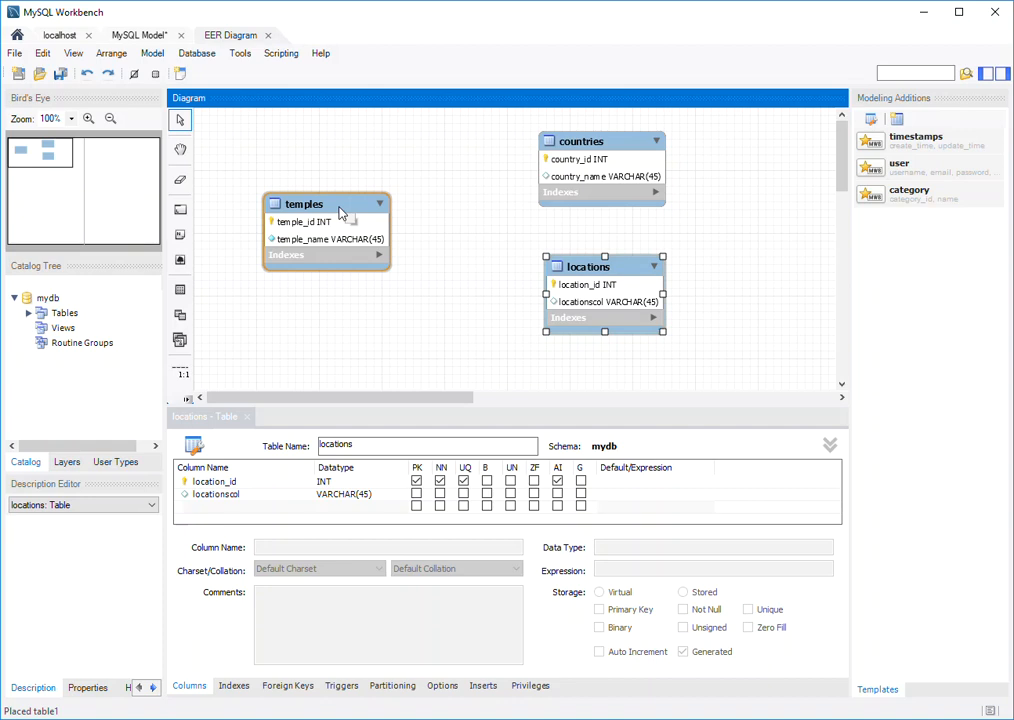
left_click(186, 400)
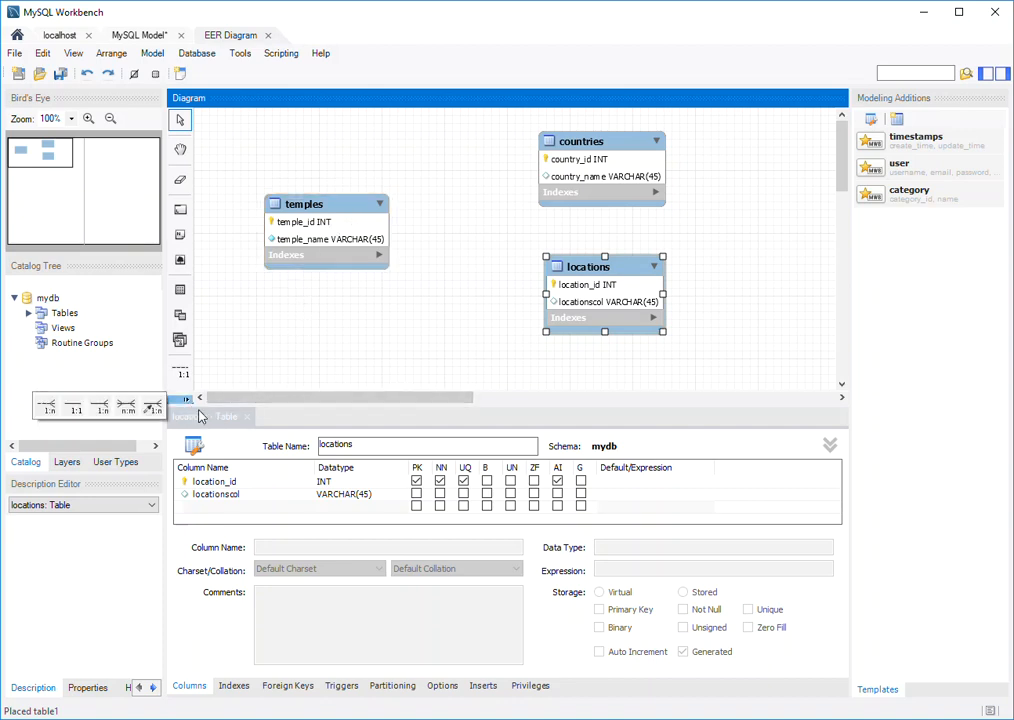
left_click(47, 410)
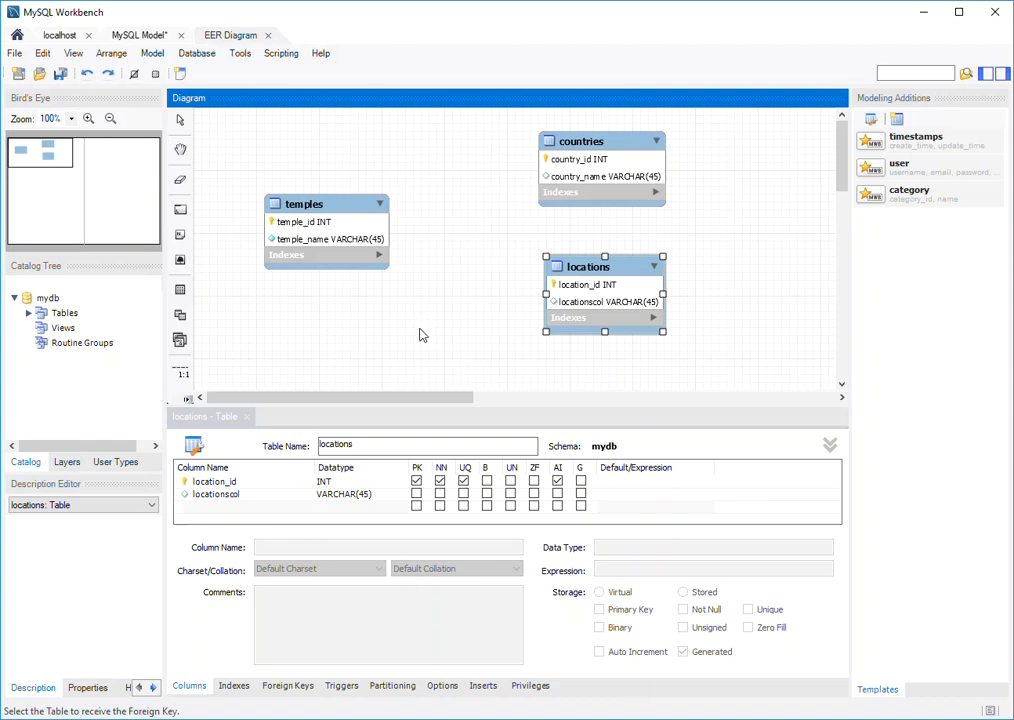
left_click(350, 207)
left_click(578, 266)
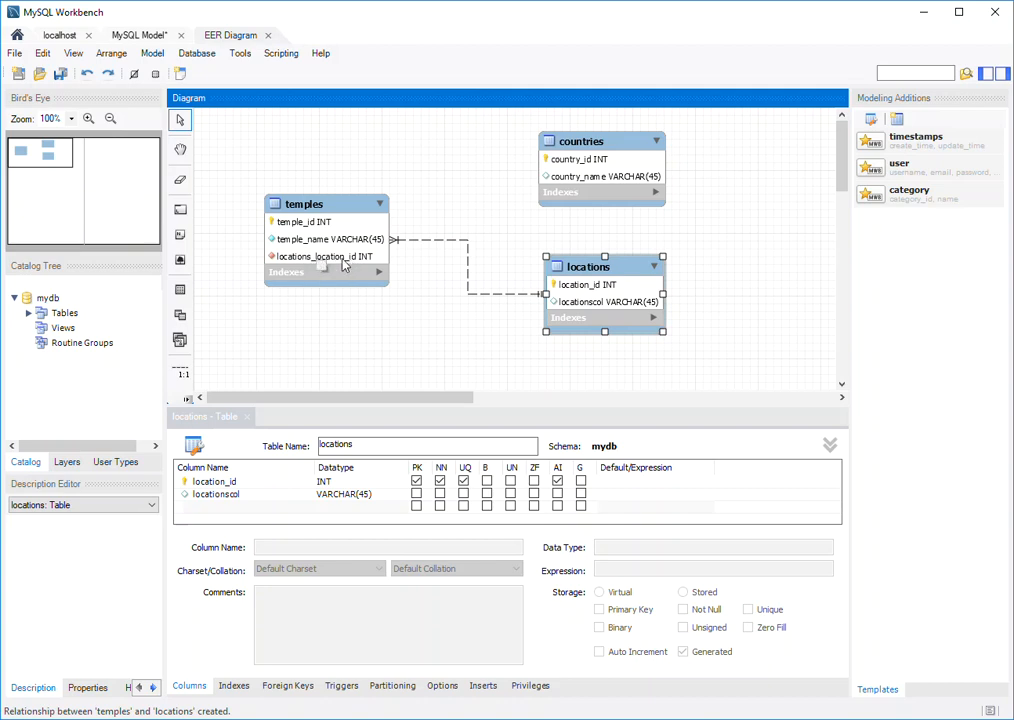
- Move the locations table down and to the right, and shift the countries table slightly to the right and down
left_click_drag(569, 269, 591, 295)
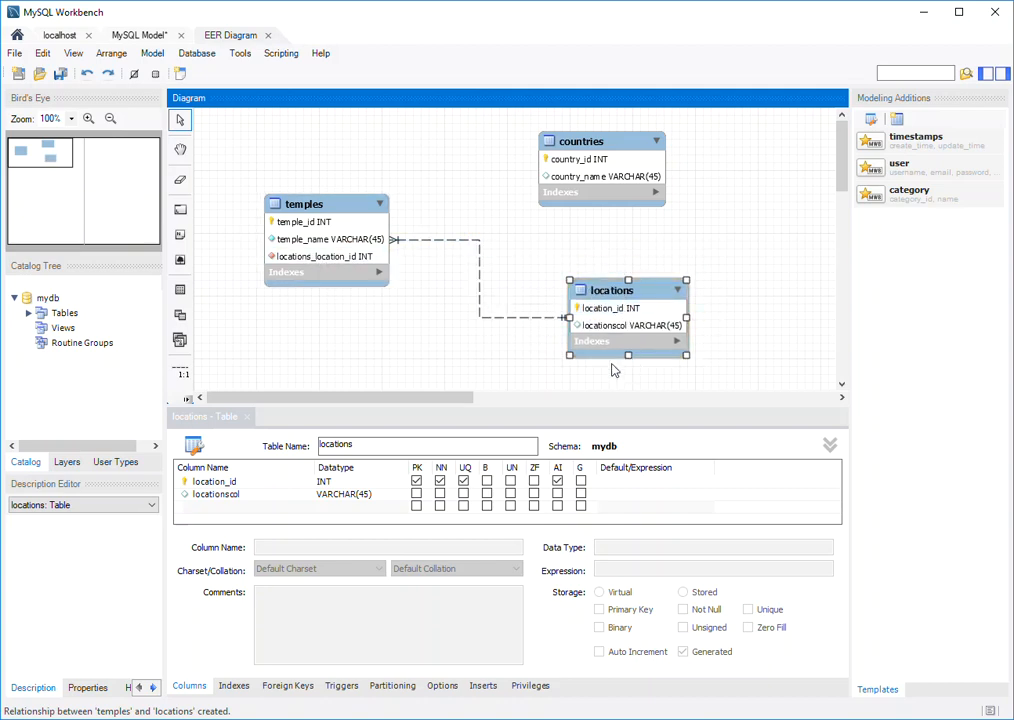
left_click(489, 319)
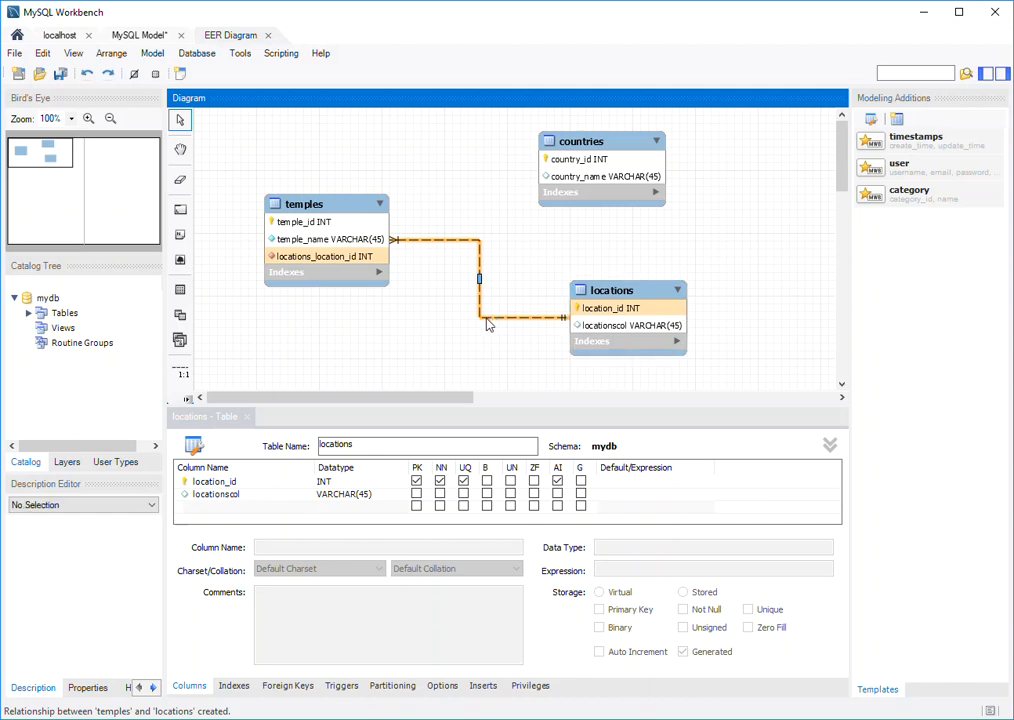
left_click_drag(602, 149, 624, 157)
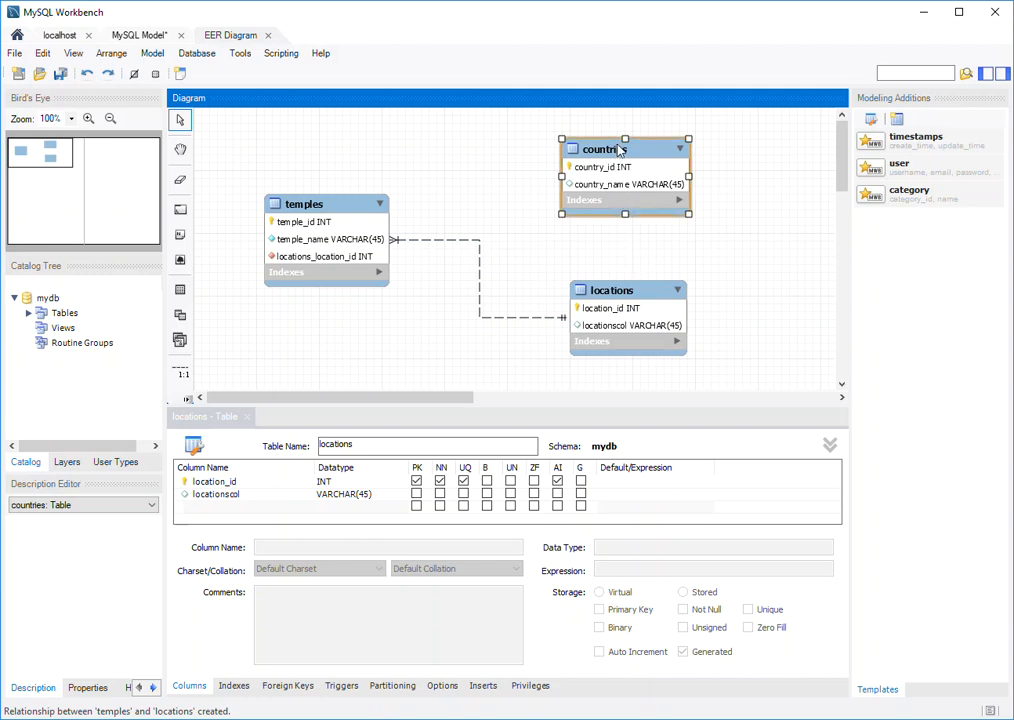
- Create a non-identifying 1:n relationship giving locations a foreign key to countries, and move the locations table further right
left_click(648, 302)
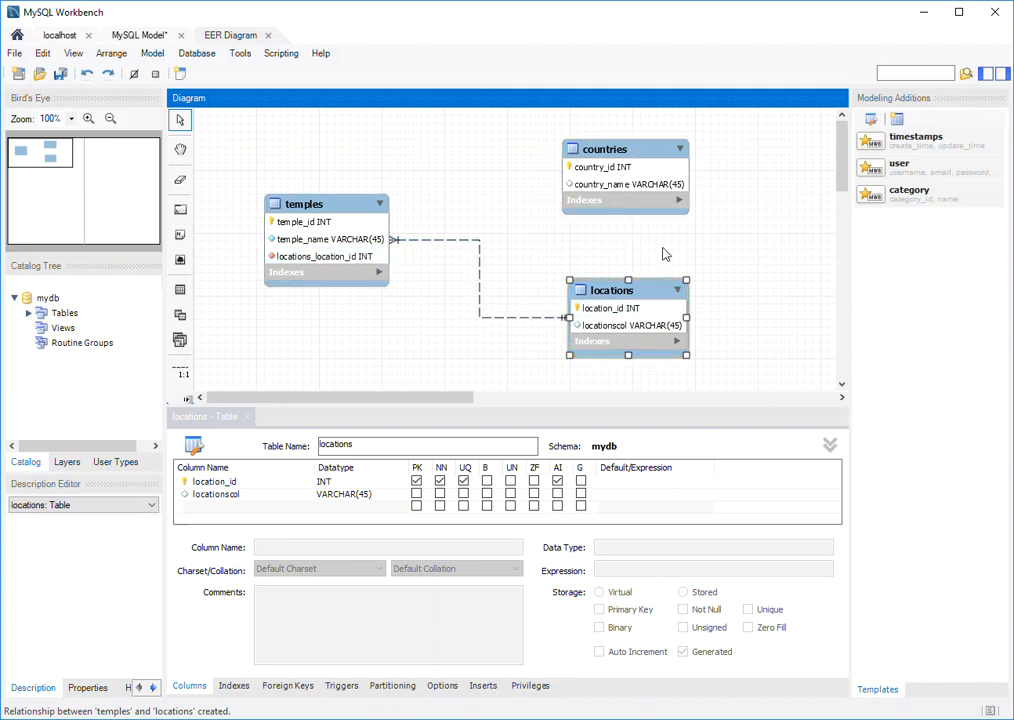
left_click(188, 400)
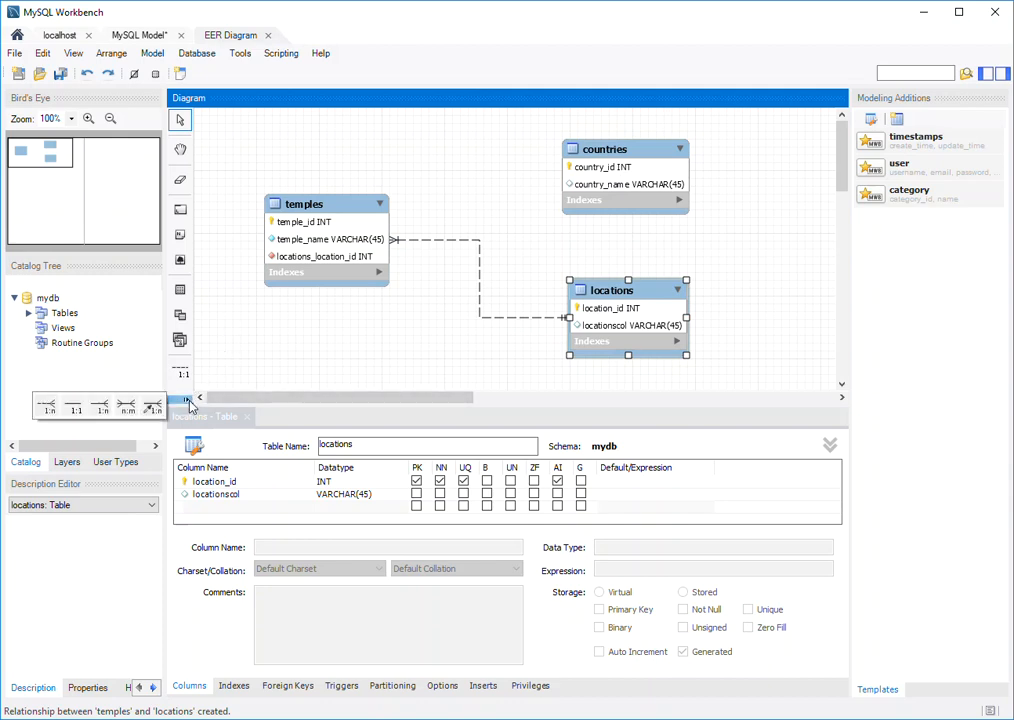
left_click(46, 408)
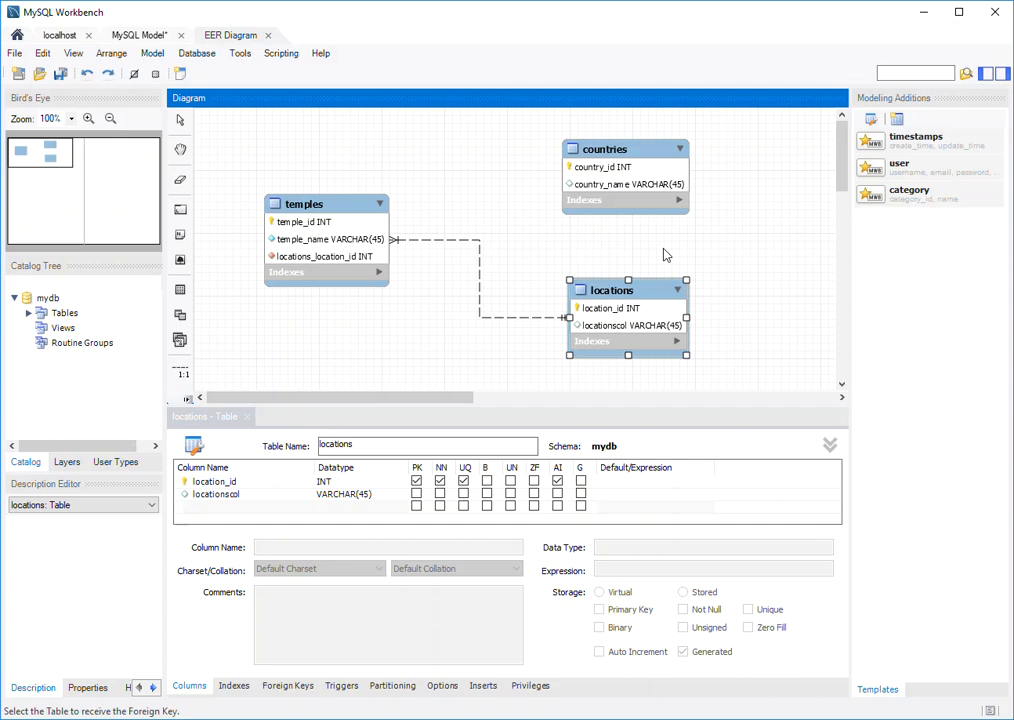
left_click(650, 300)
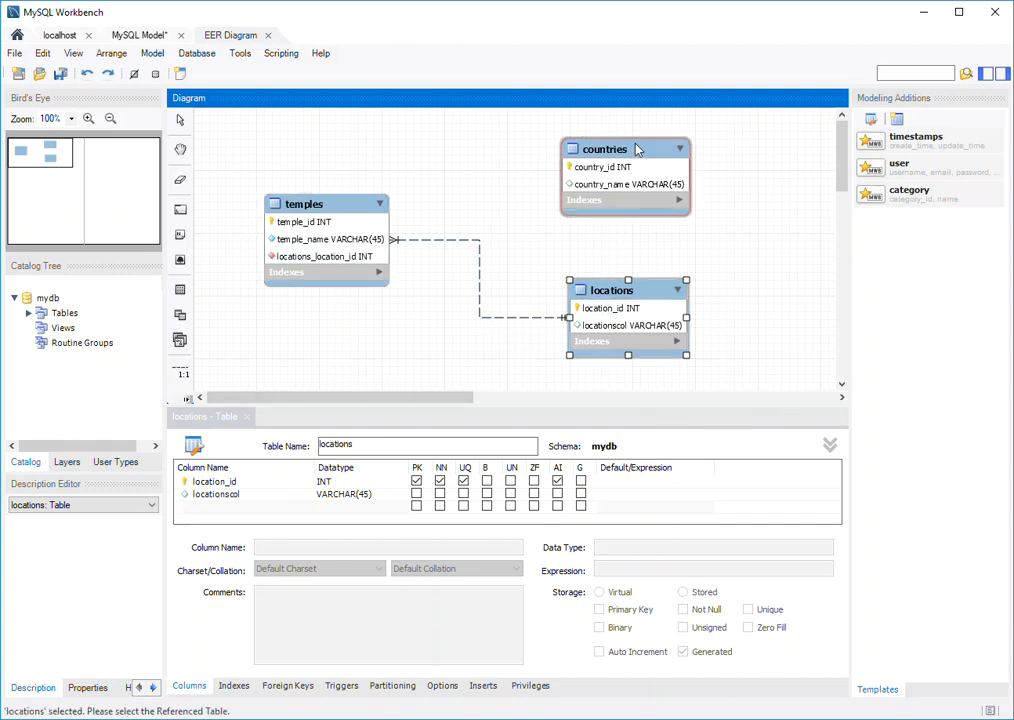
left_click(580, 149)
left_click_drag(652, 294, 723, 302)
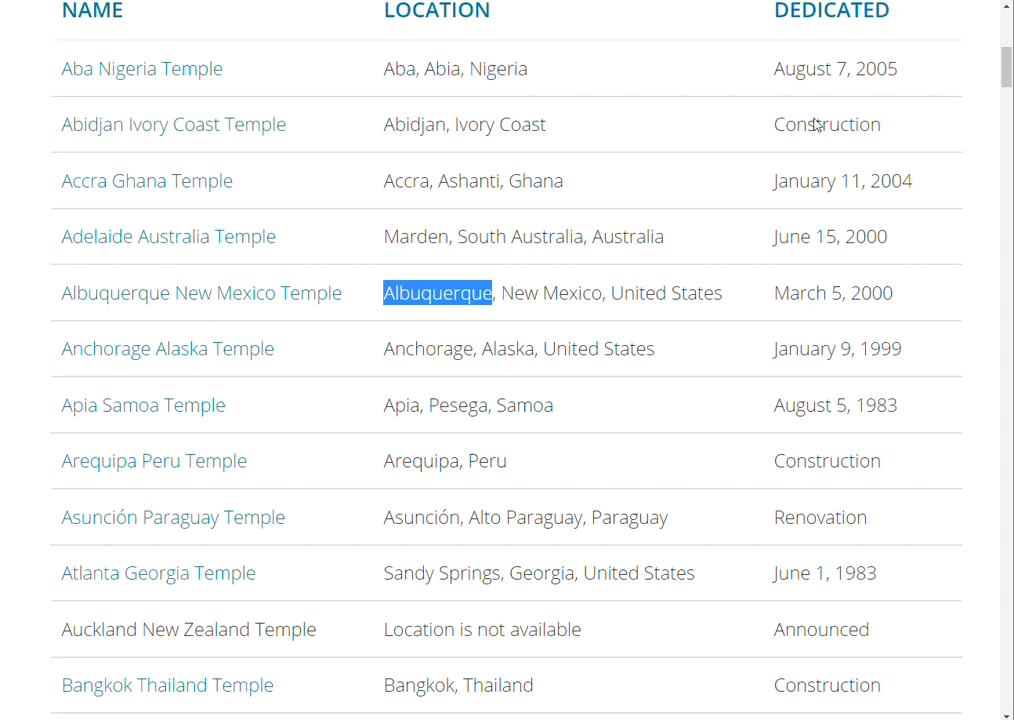
- Switch to the Temple List web page and examine the Dedicated column and the options of the Status filter
scroll(784, 208, "up", 5)
scroll(840, 372, "down", 3)
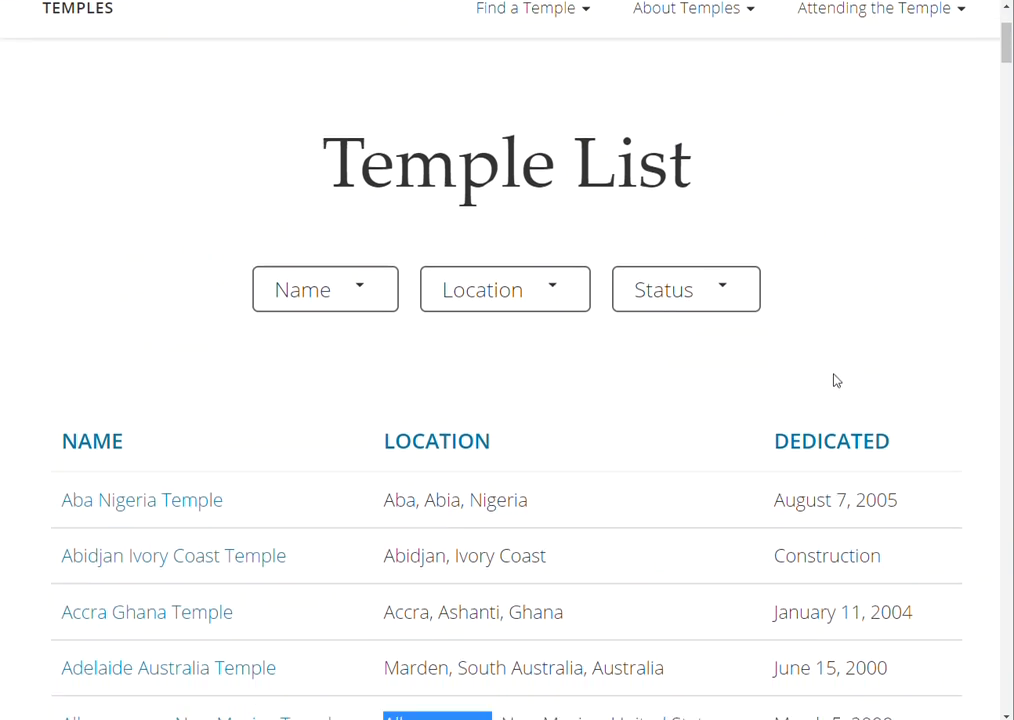
scroll(835, 380, "up", 2)
left_click(734, 256)
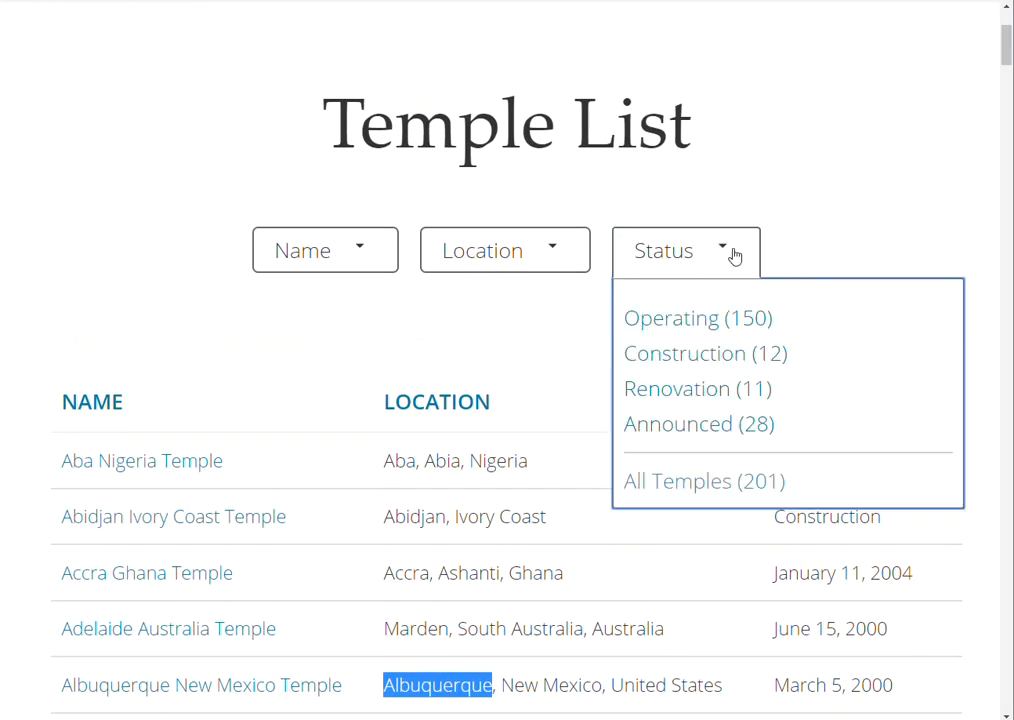
left_click(818, 190)
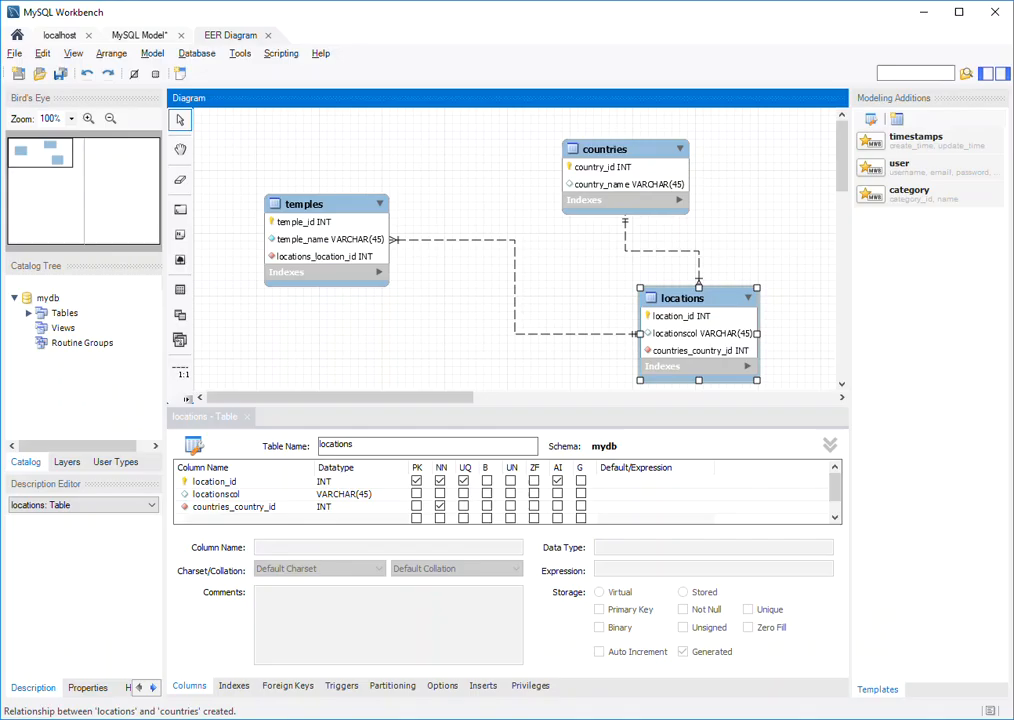
- Open the temples table for editing in MySQL Workbench and move it slightly down and to the right in the diagram
right_click(342, 203)
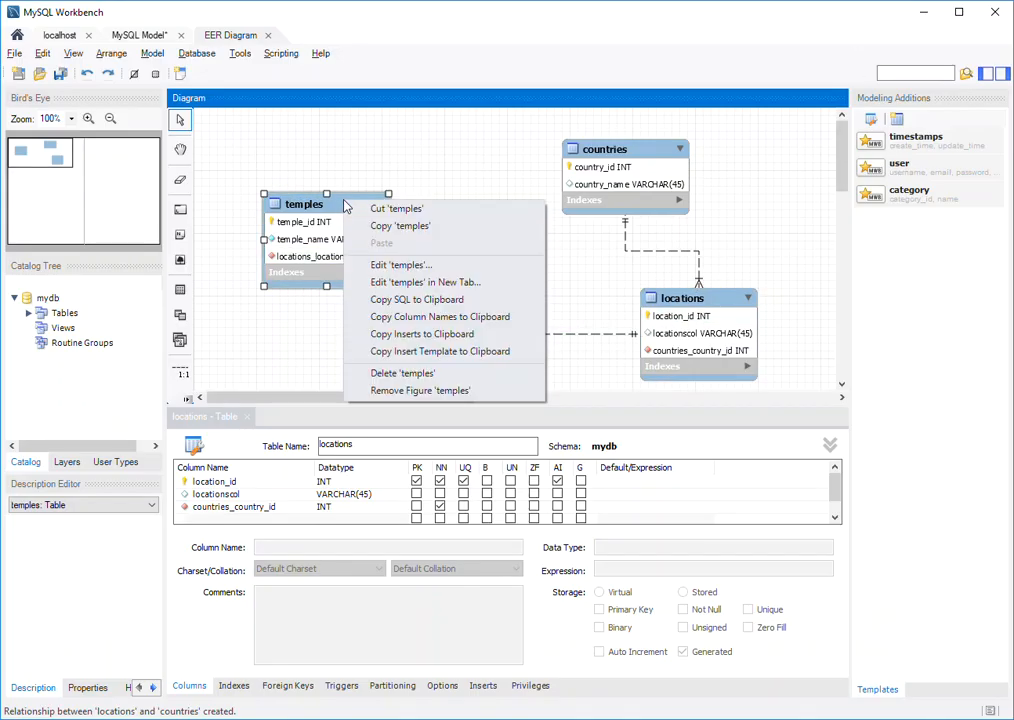
left_click(409, 267)
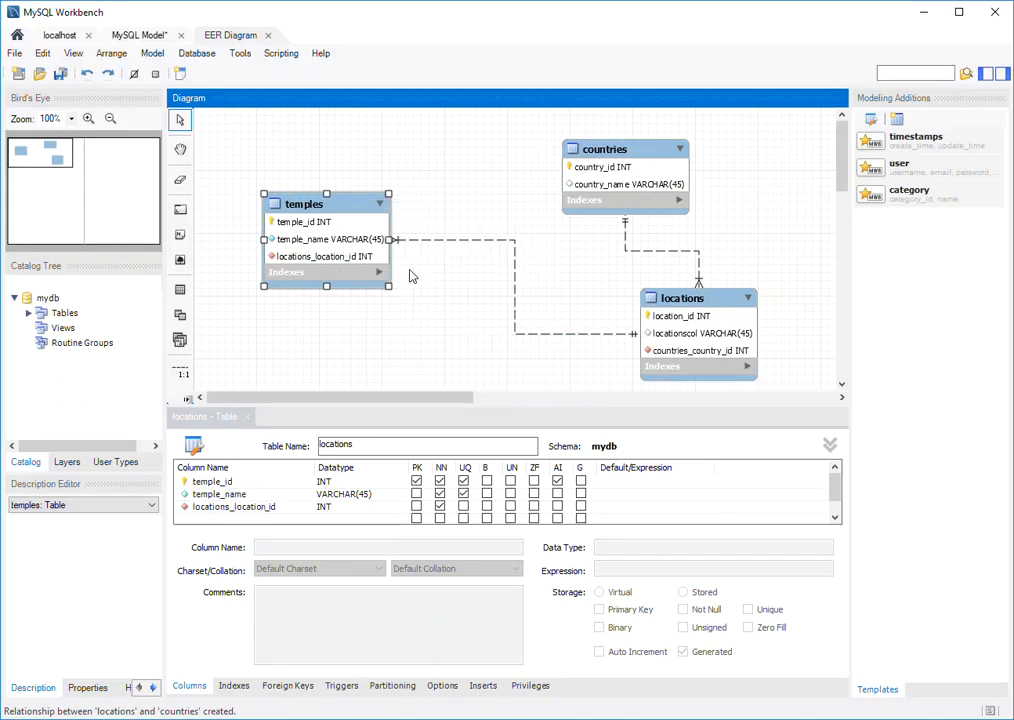
left_click(240, 519)
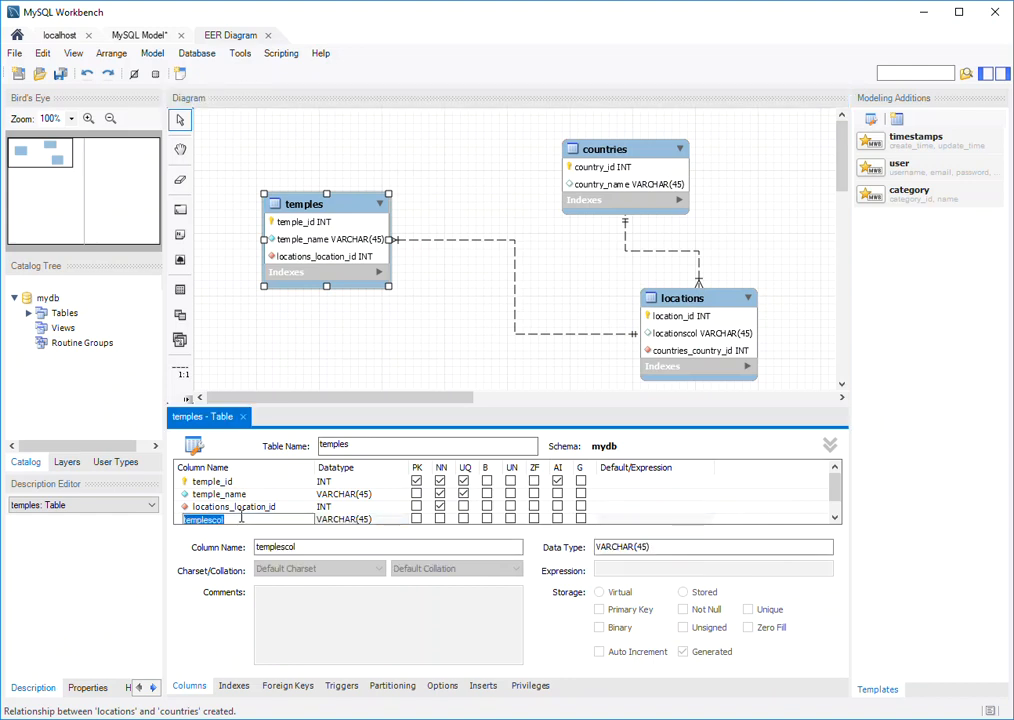
type("st")
left_click_drag(300, 204, 324, 228)
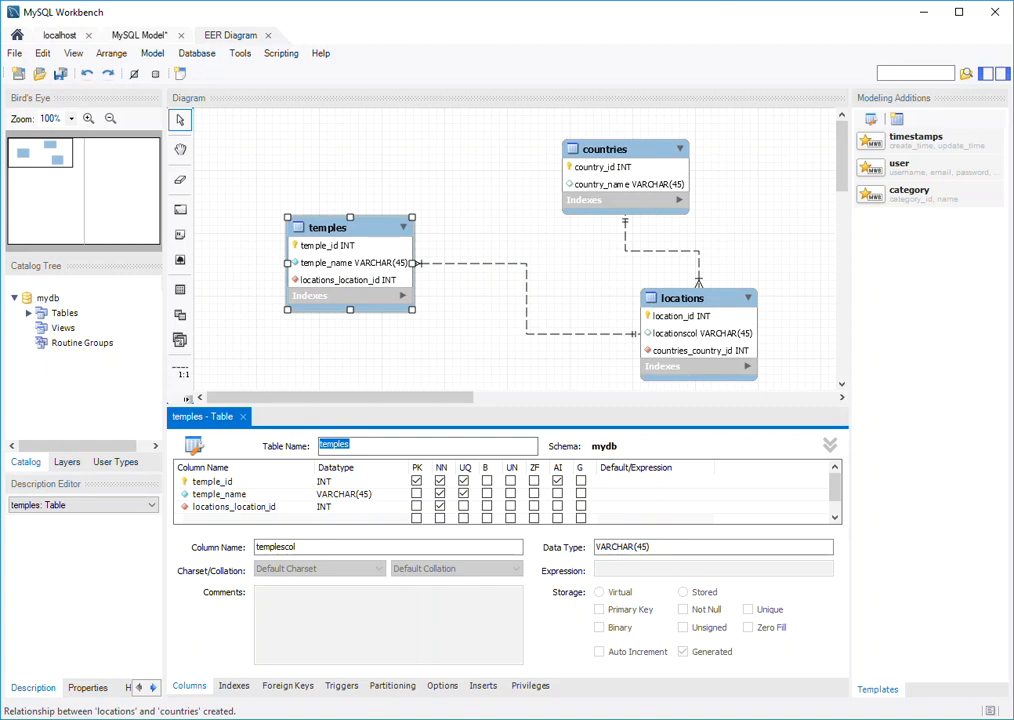
- Recheck the Temple List web page, and add a column dedication_date to the temples table in MySQL Workbench
key("alt+Tab")
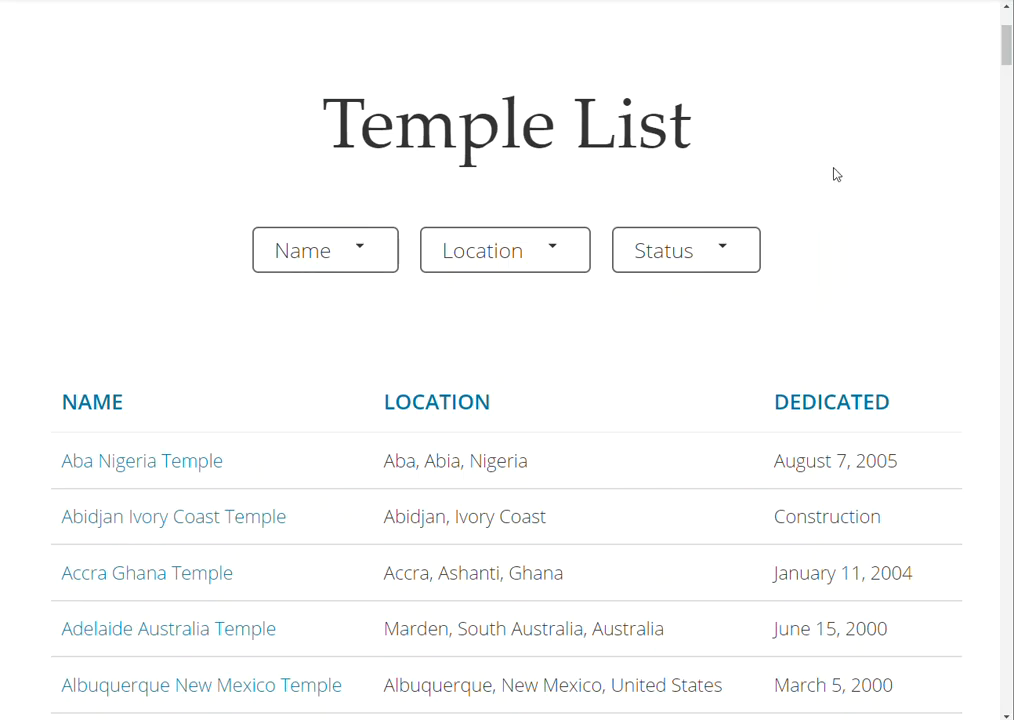
key("alt+Tab")
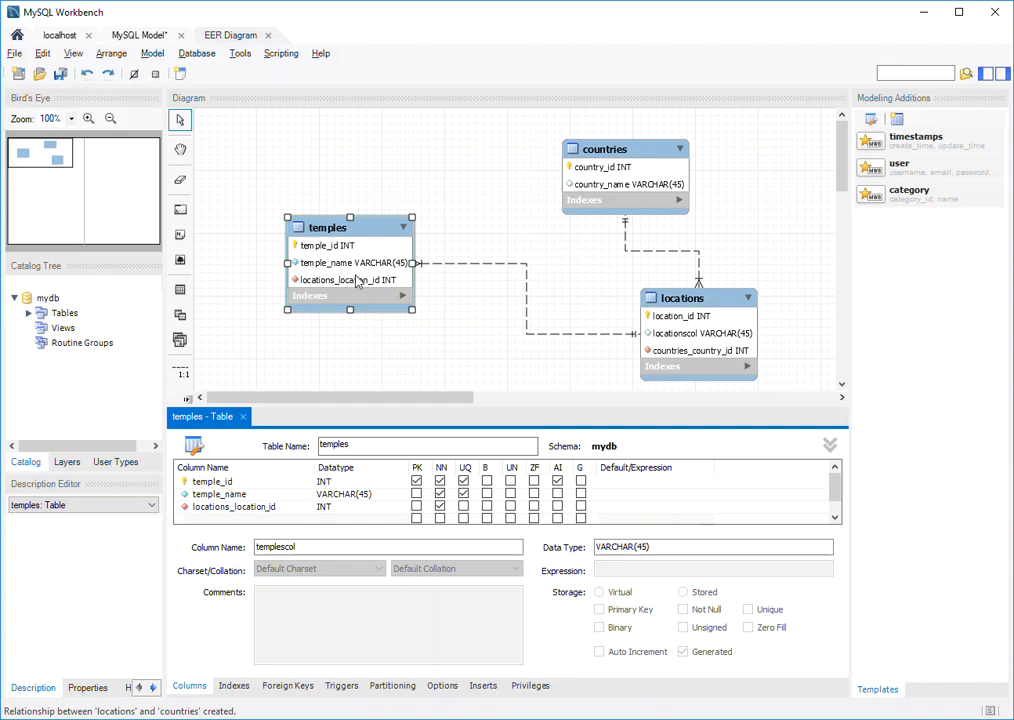
left_click(205, 519)
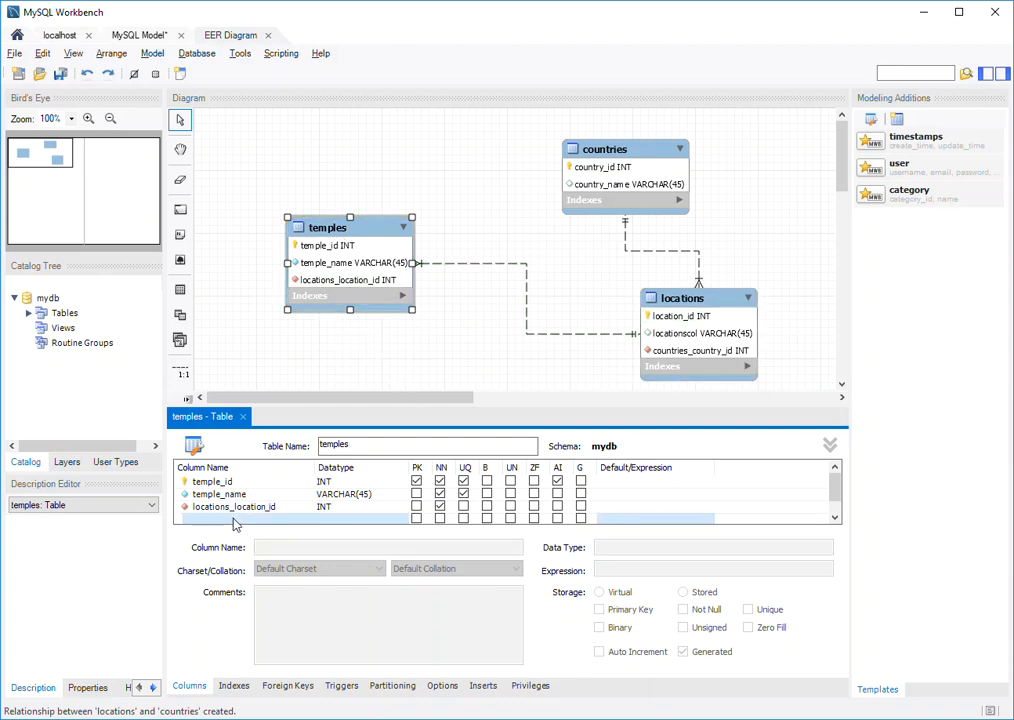
type("dedic")
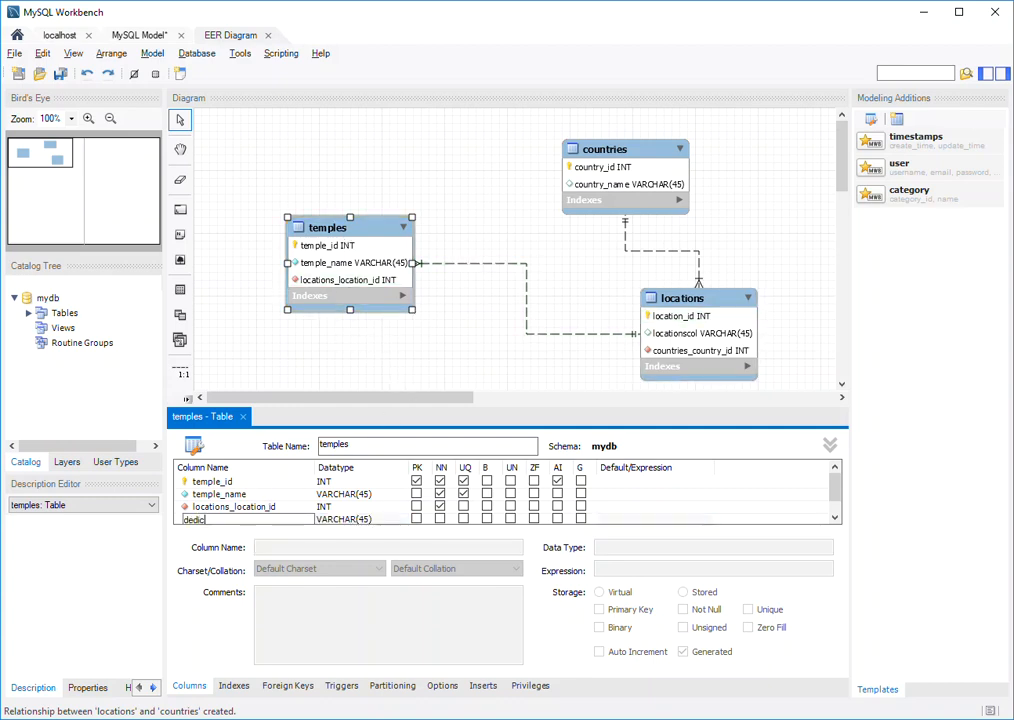
type("ation_date")
key("Return")
- Set the dedication_date column's datatype to DATE and make it not null
left_click(392, 508)
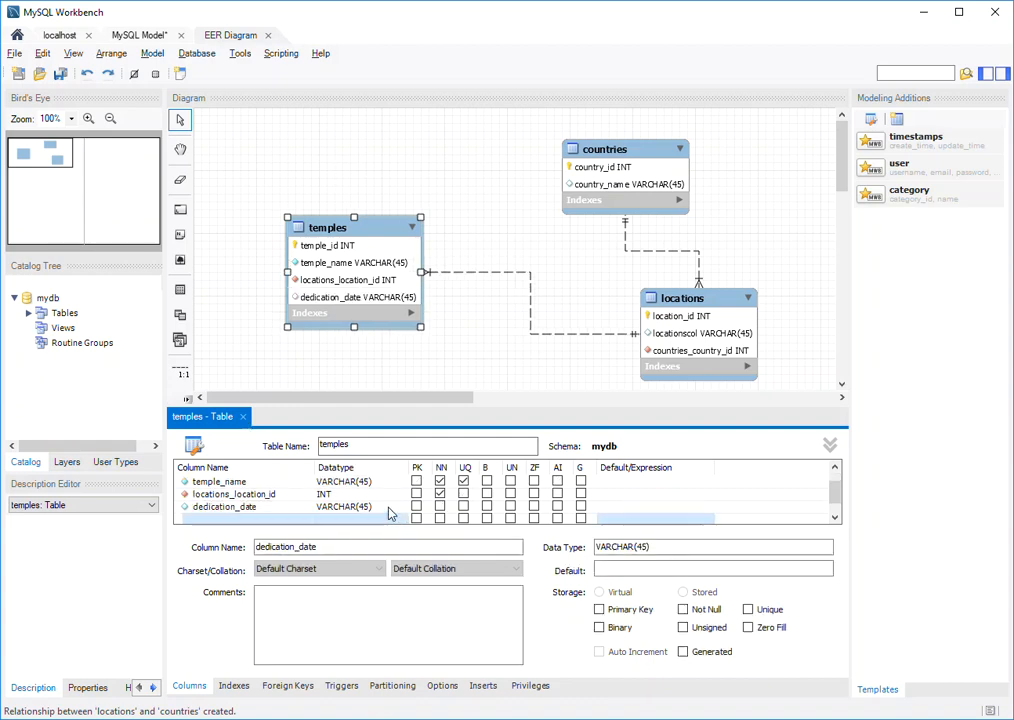
left_click(402, 510)
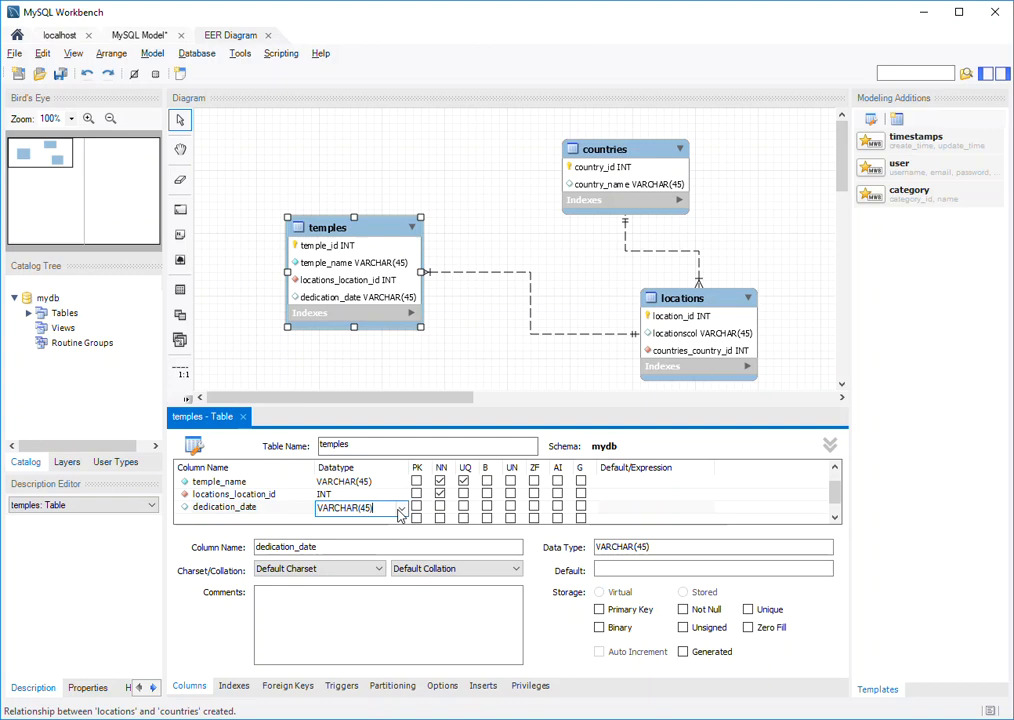
left_click(401, 508)
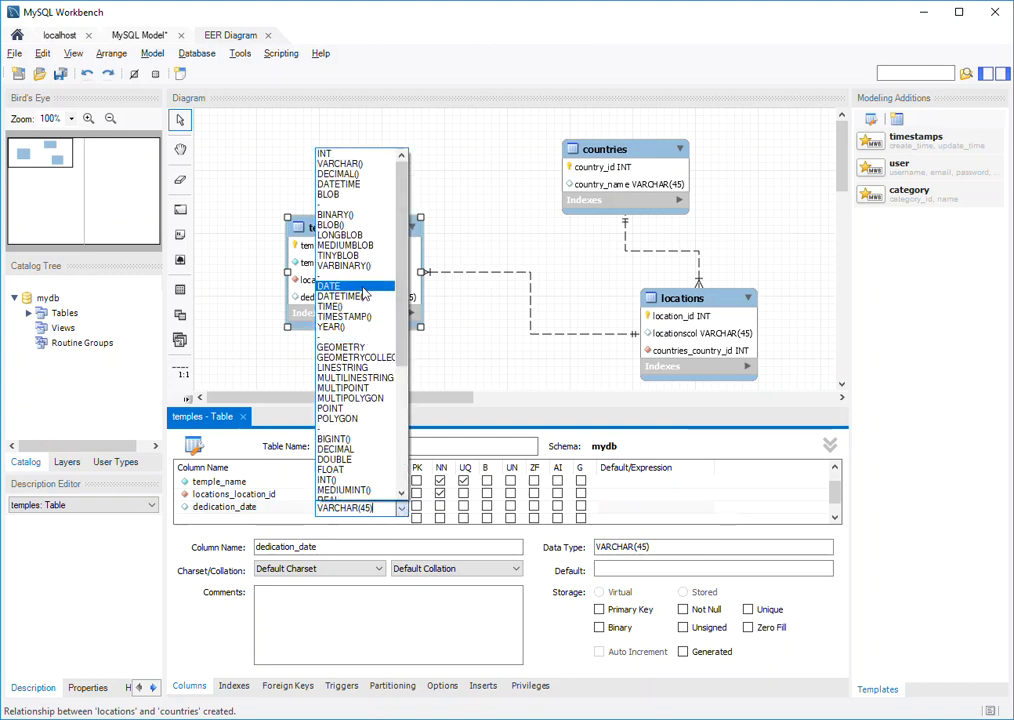
left_click(335, 286)
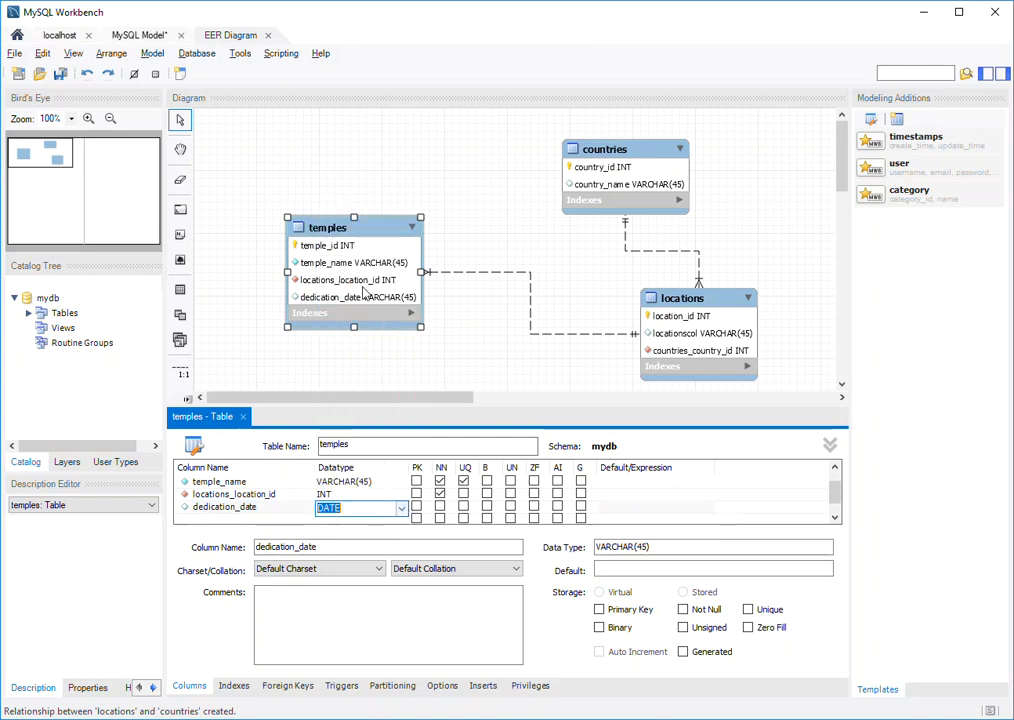
left_click(440, 507)
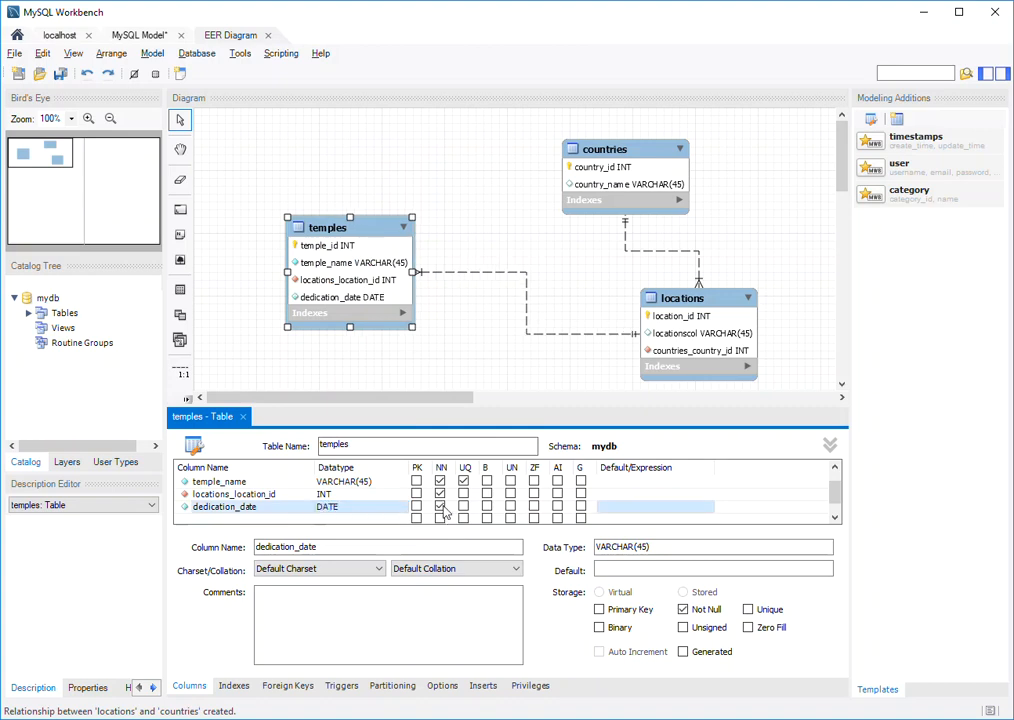
scroll(341, 487, "up", 1)
scroll(345, 488, "down", 2)
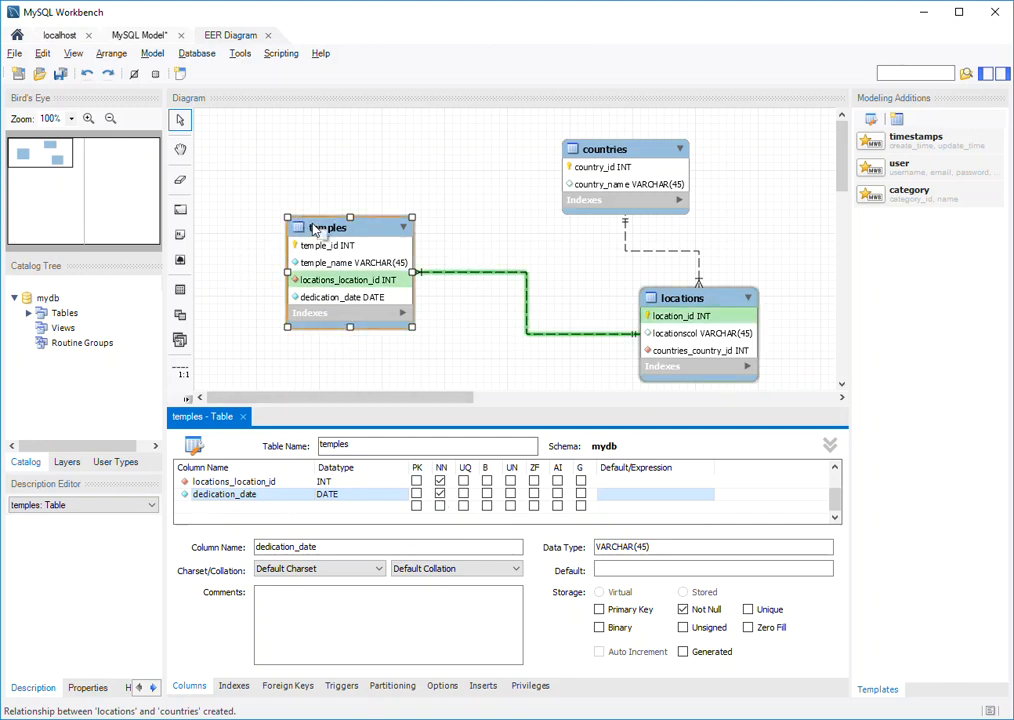
- Move the temples table slightly down and add a new table named status_codes above it
left_click_drag(345, 230, 337, 254)
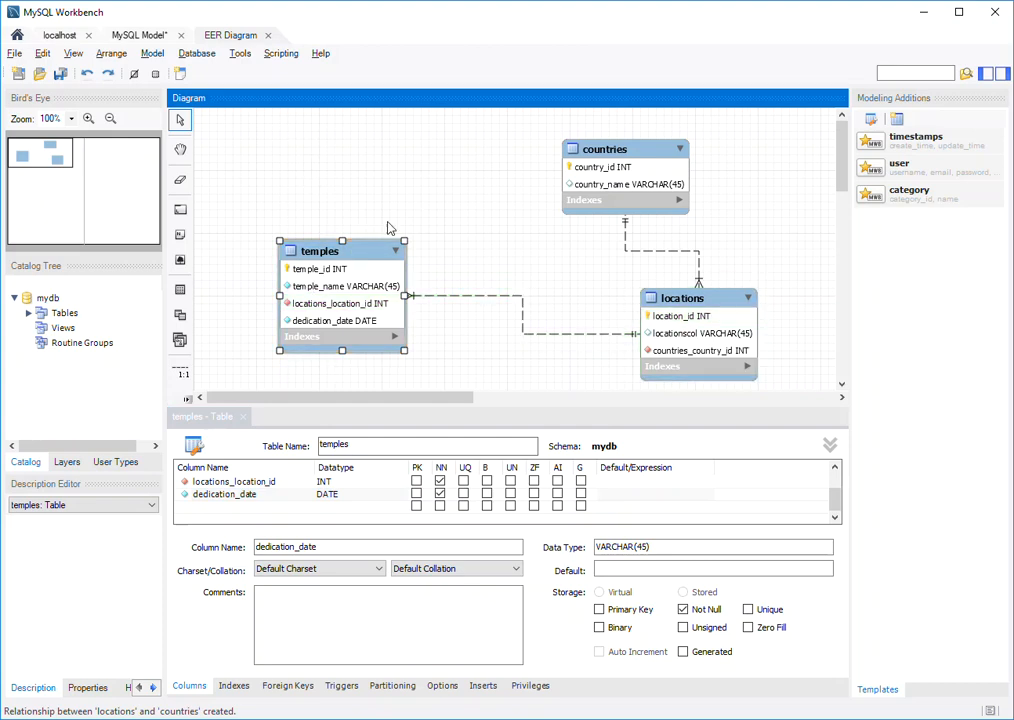
left_click(180, 290)
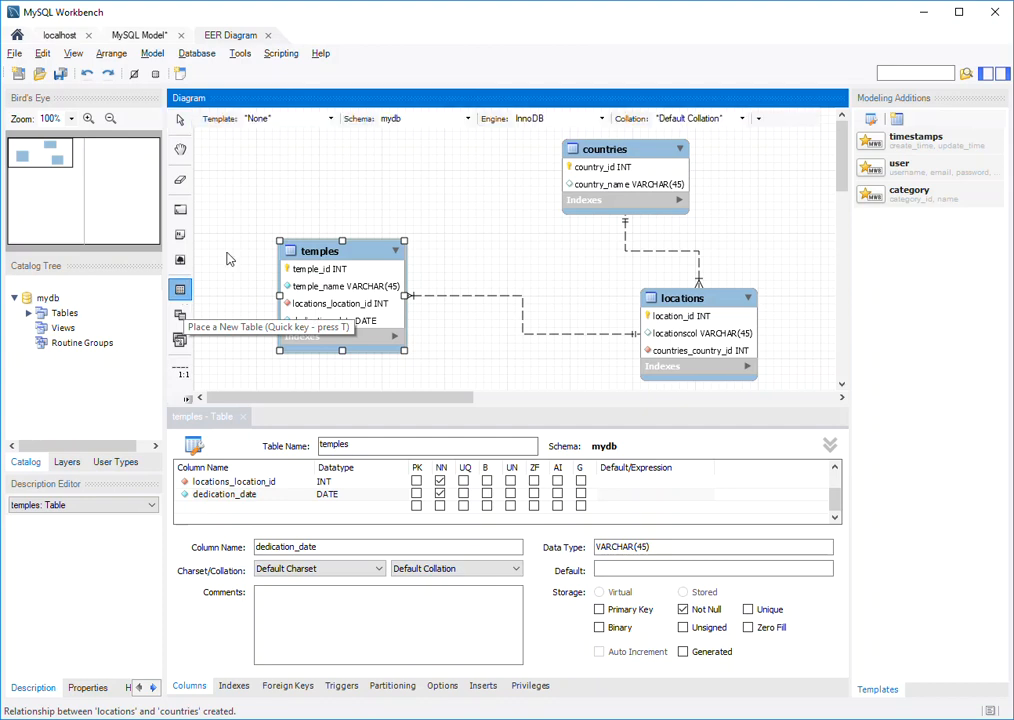
left_click(318, 158)
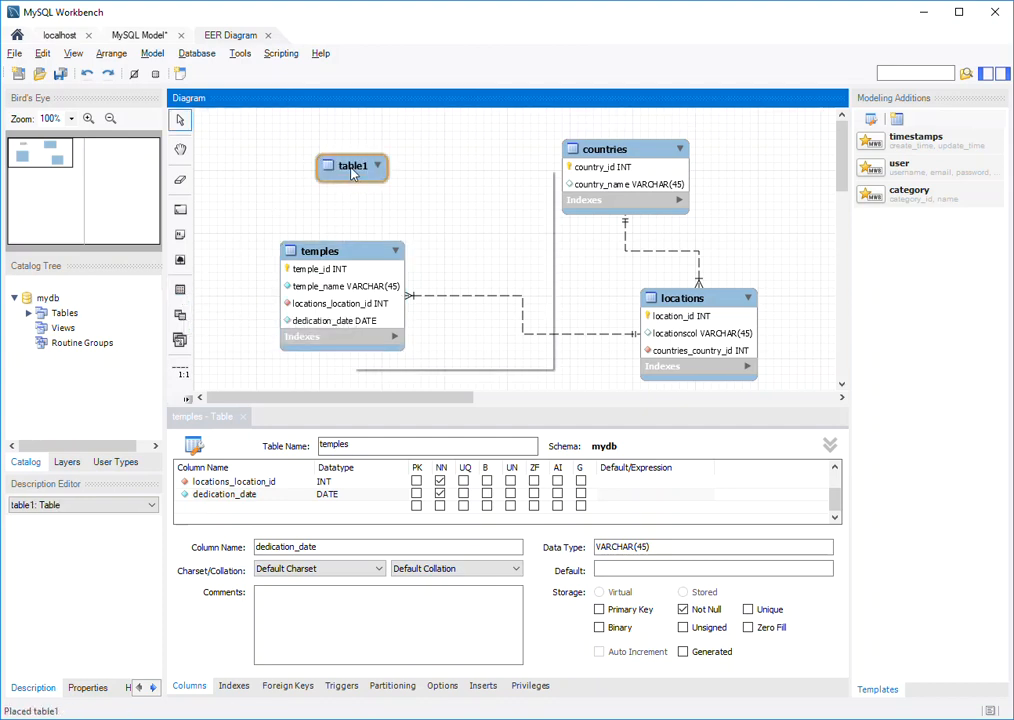
right_click(378, 170)
left_click(349, 230)
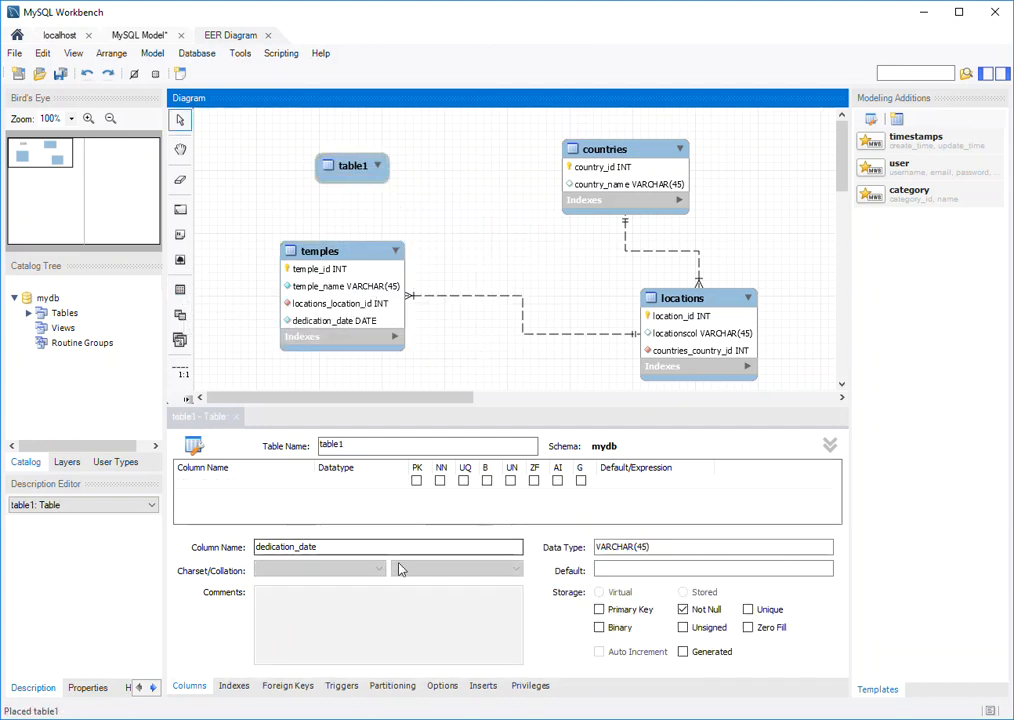
type("status_cod")
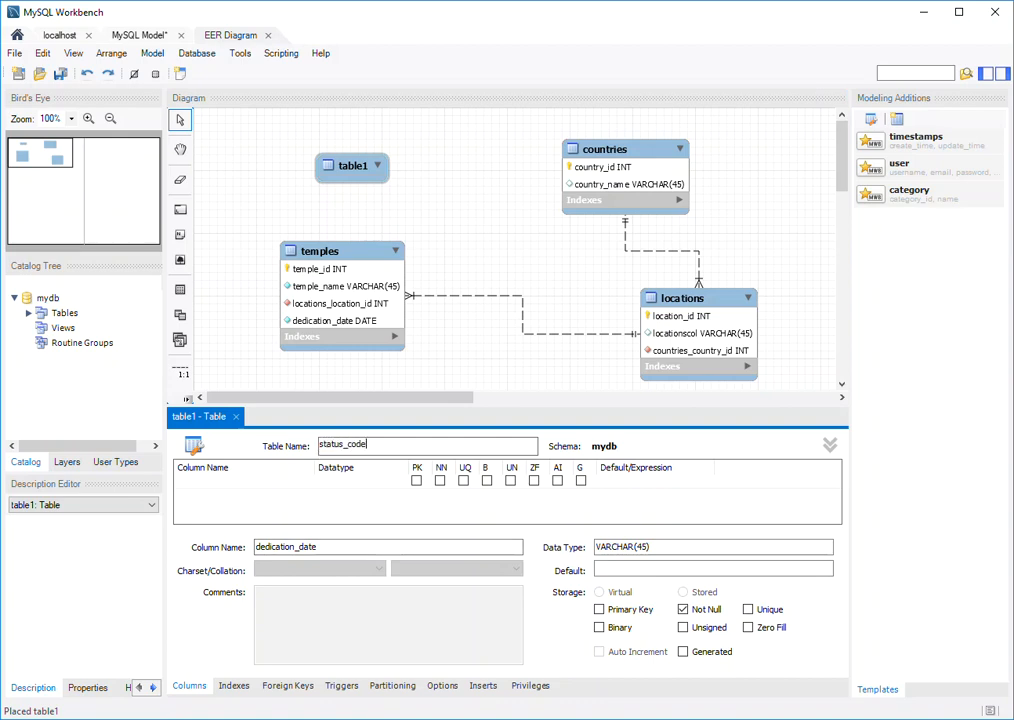
type("es")
left_click(233, 480)
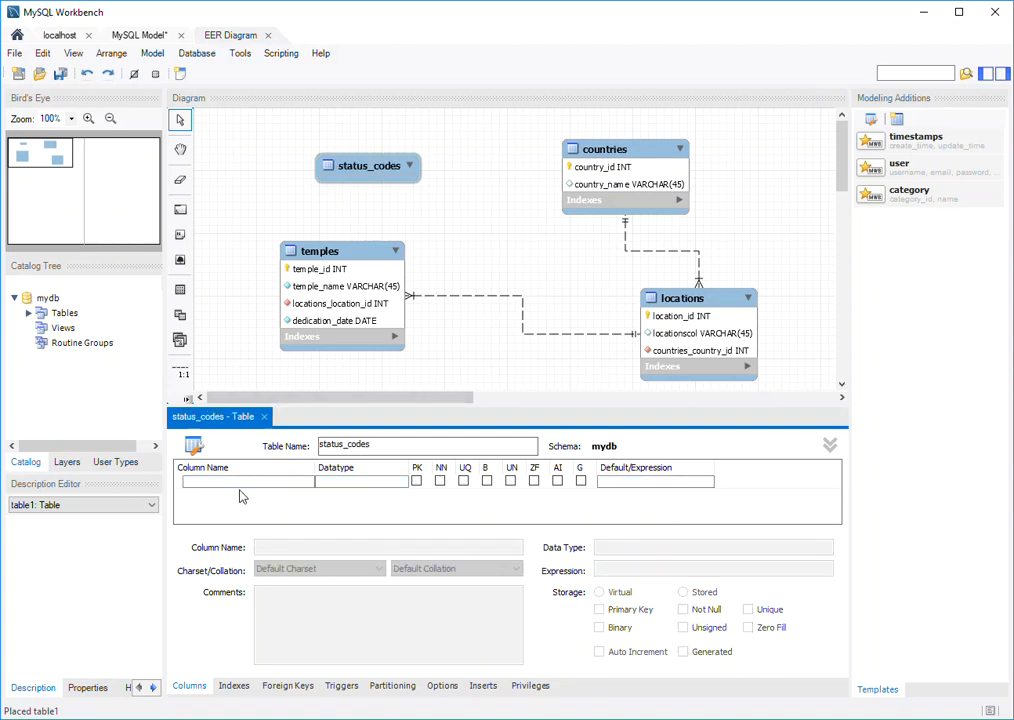
- Add an INT column status_code_id to the status_codes table as primary key, not null, unique and auto-increment
left_click(245, 481)
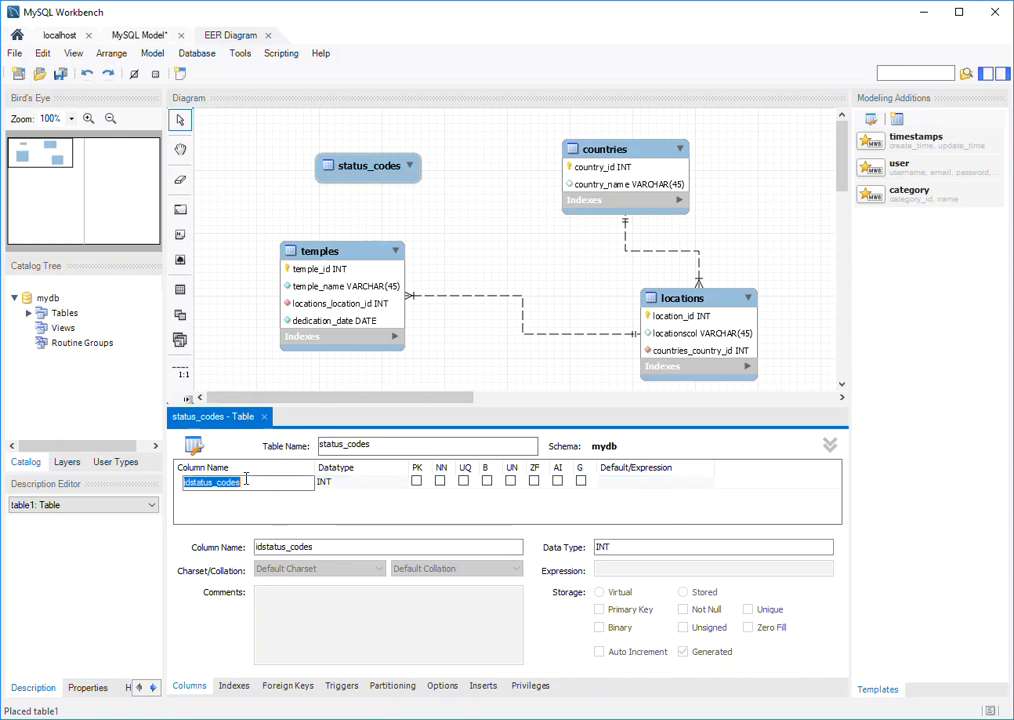
type("status")
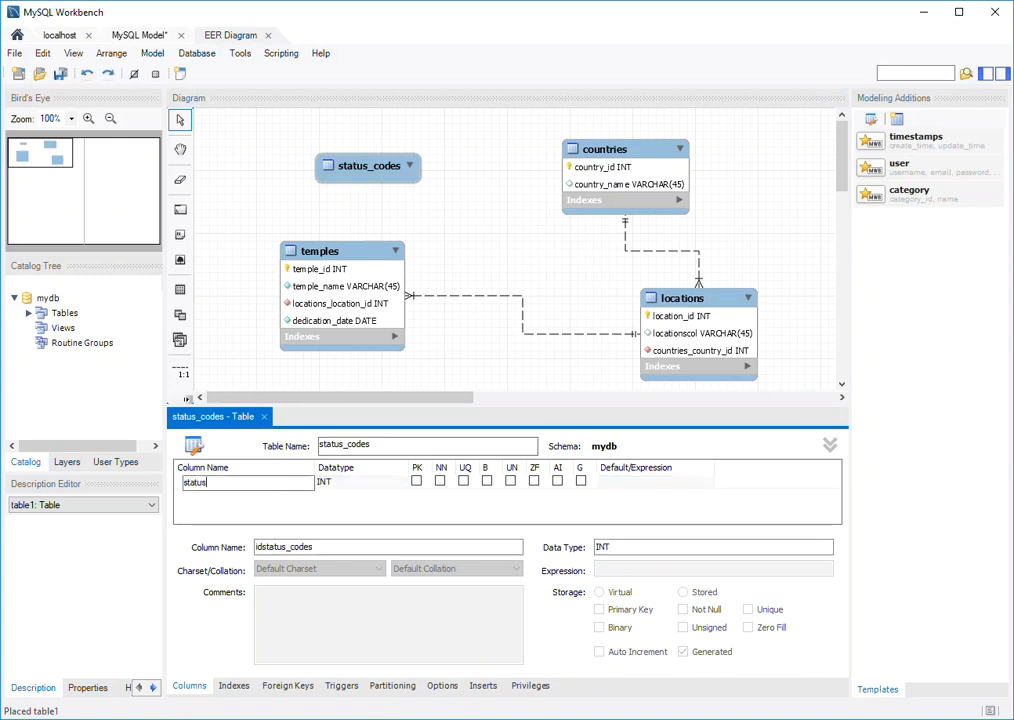
type("_code_")
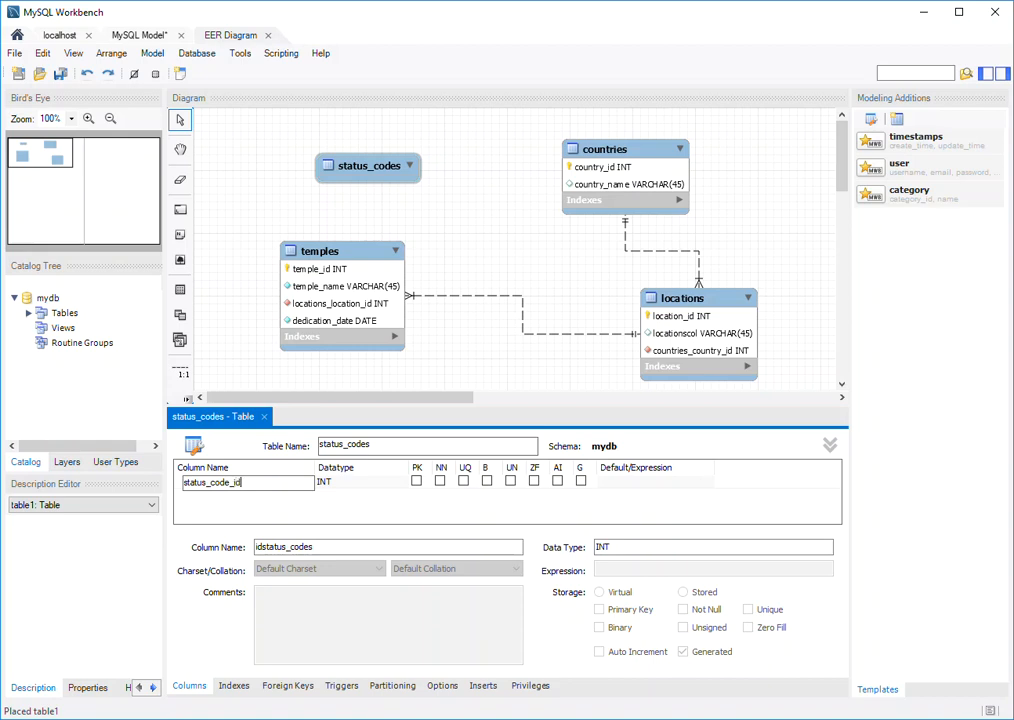
type("id")
left_click(417, 486)
left_click(417, 483)
left_click(463, 481)
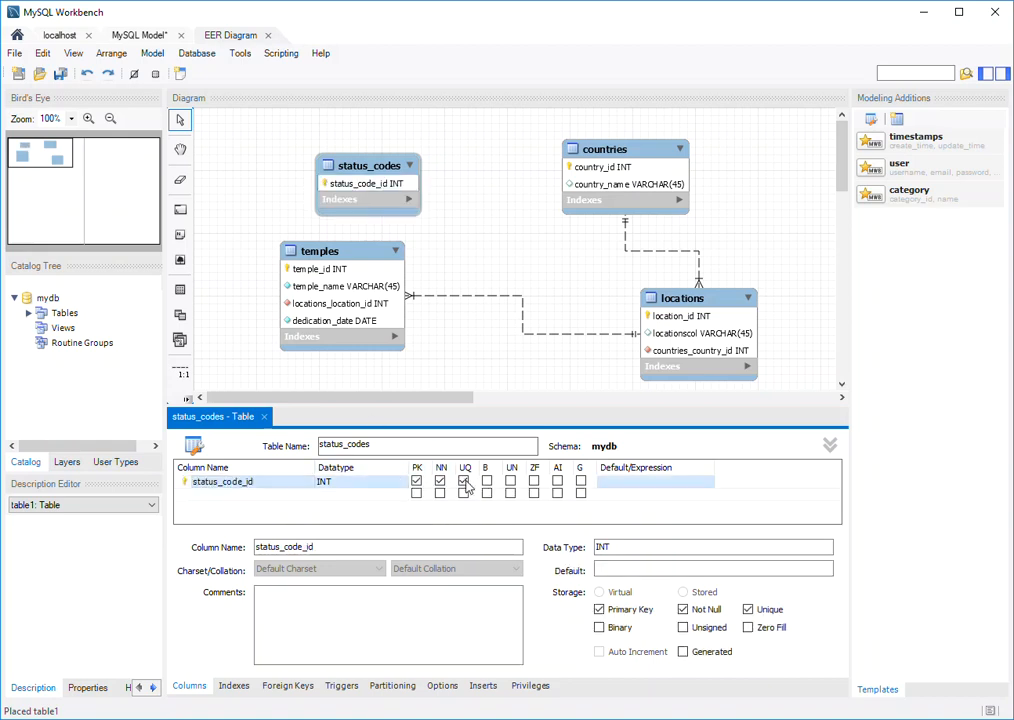
left_click(560, 483)
- Add a not-null VARCHAR(45) column named code_description to the status_codes table
left_click(240, 494)
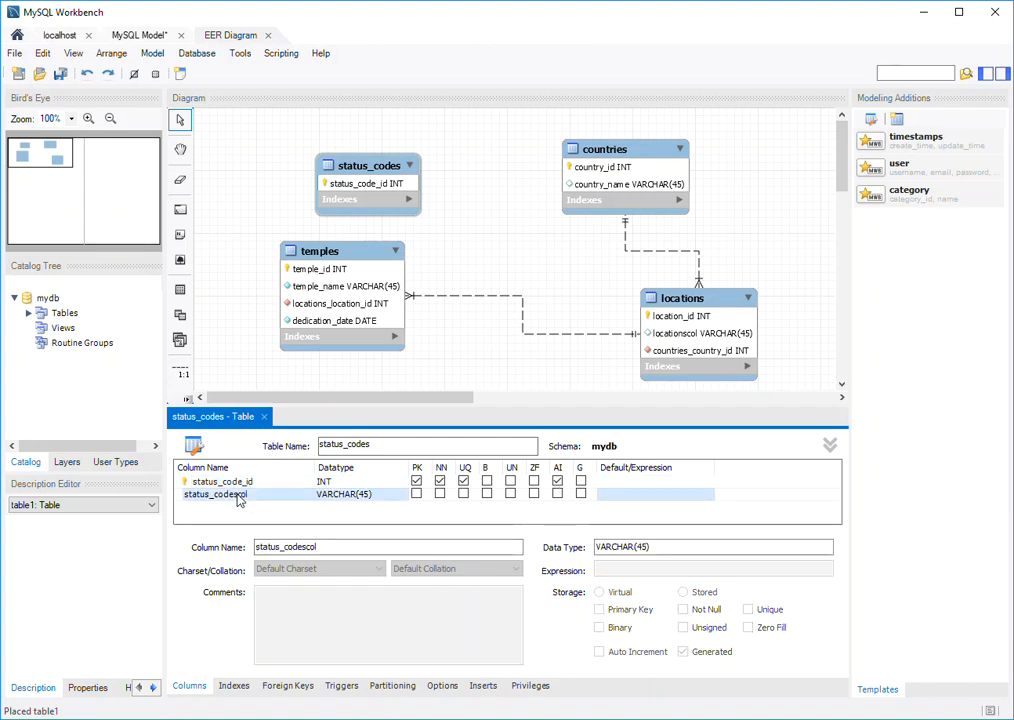
type("code_description")
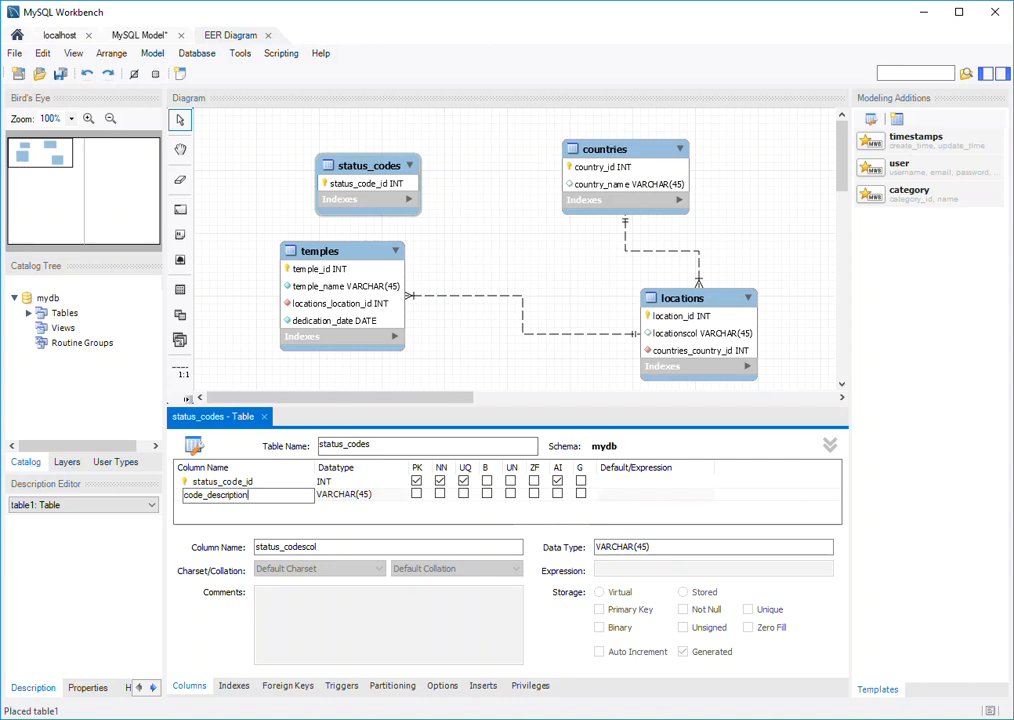
left_click(440, 494)
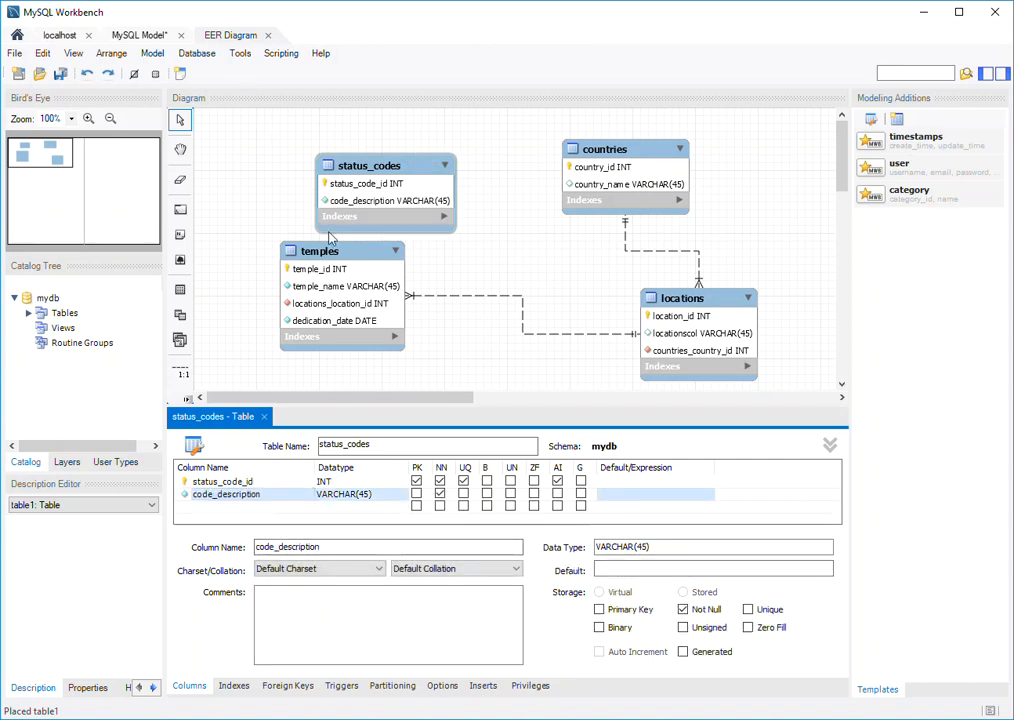
- Space the temples and status_codes tables apart and link them with a non-identifying 1:n relationship, with temples receiving the foreign key from status_codes
left_click_drag(354, 259, 362, 282)
left_click_drag(360, 166, 291, 140)
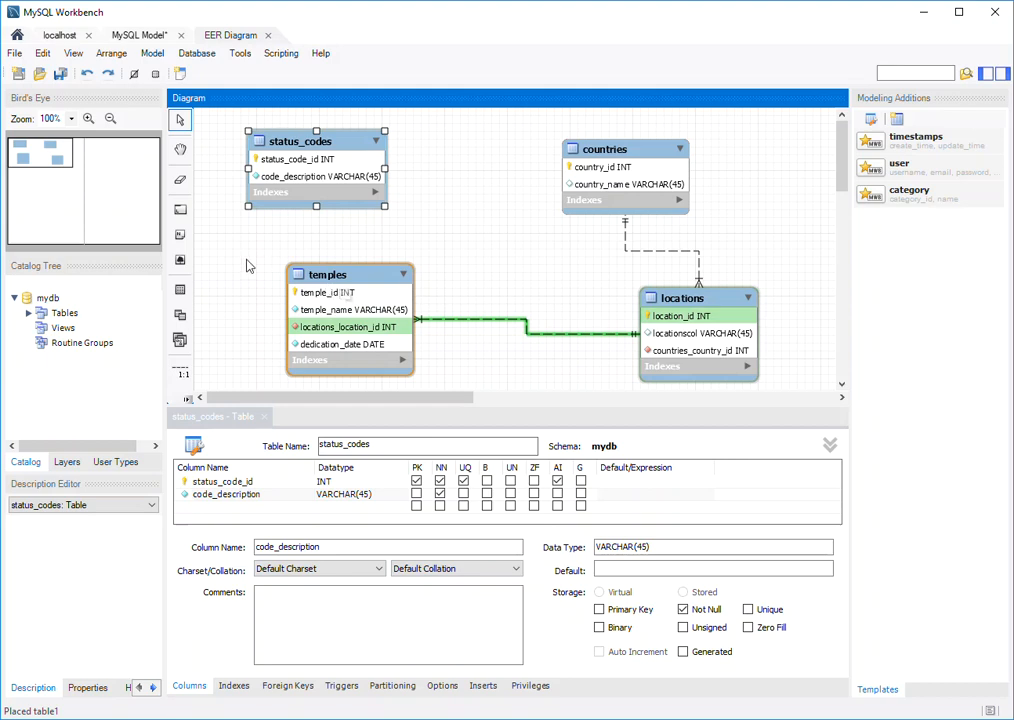
left_click(186, 399)
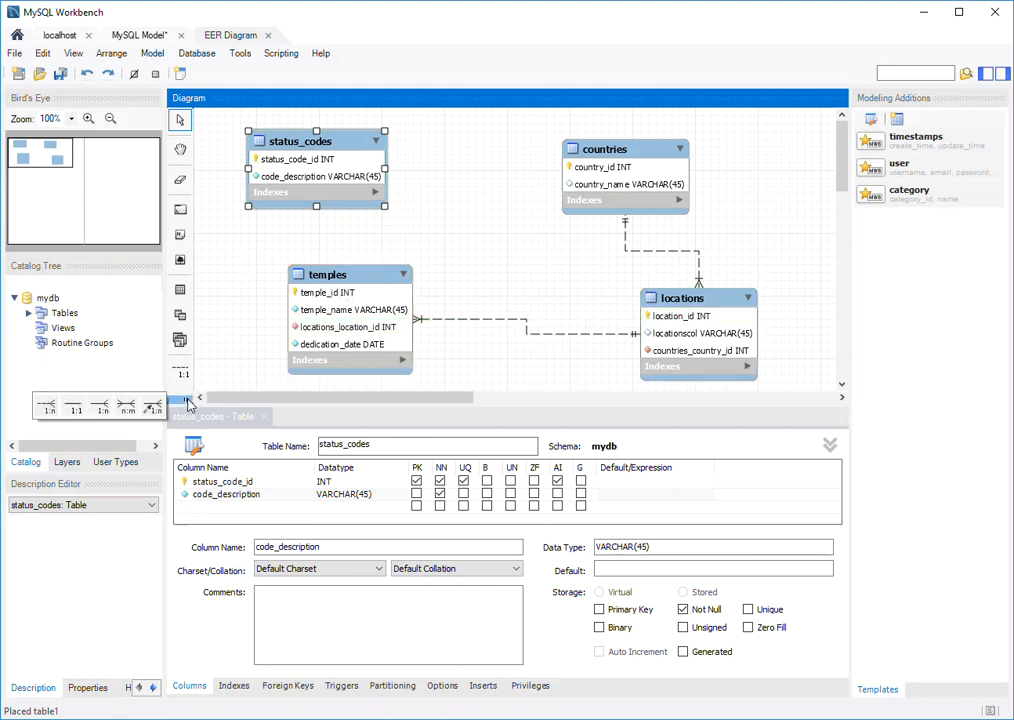
left_click(48, 407)
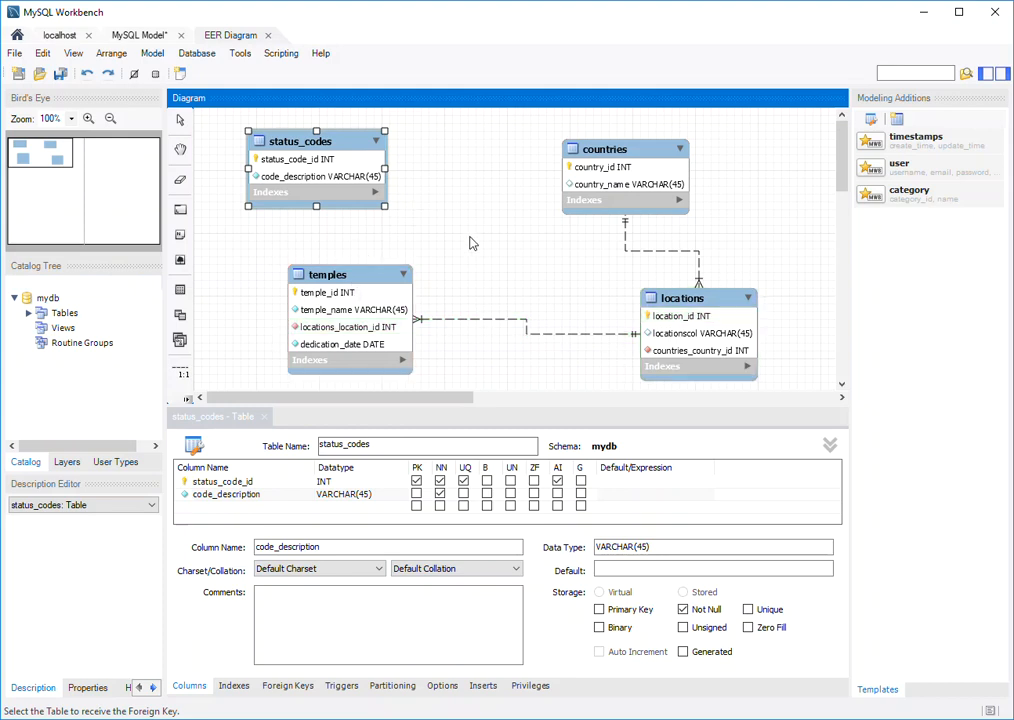
left_click(352, 278)
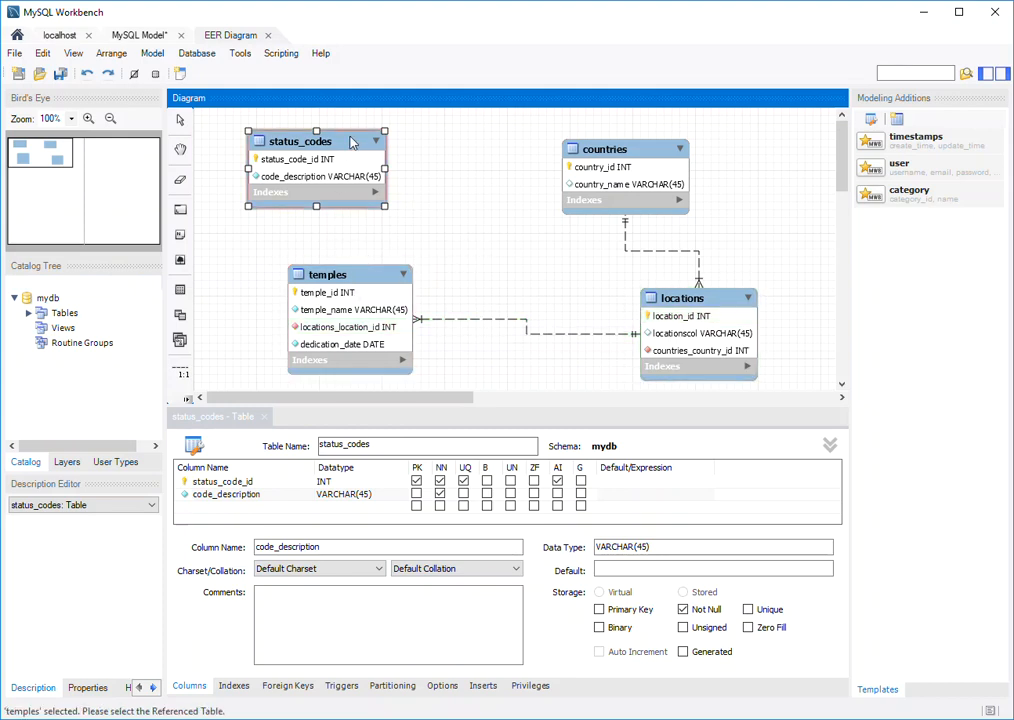
left_click(344, 146)
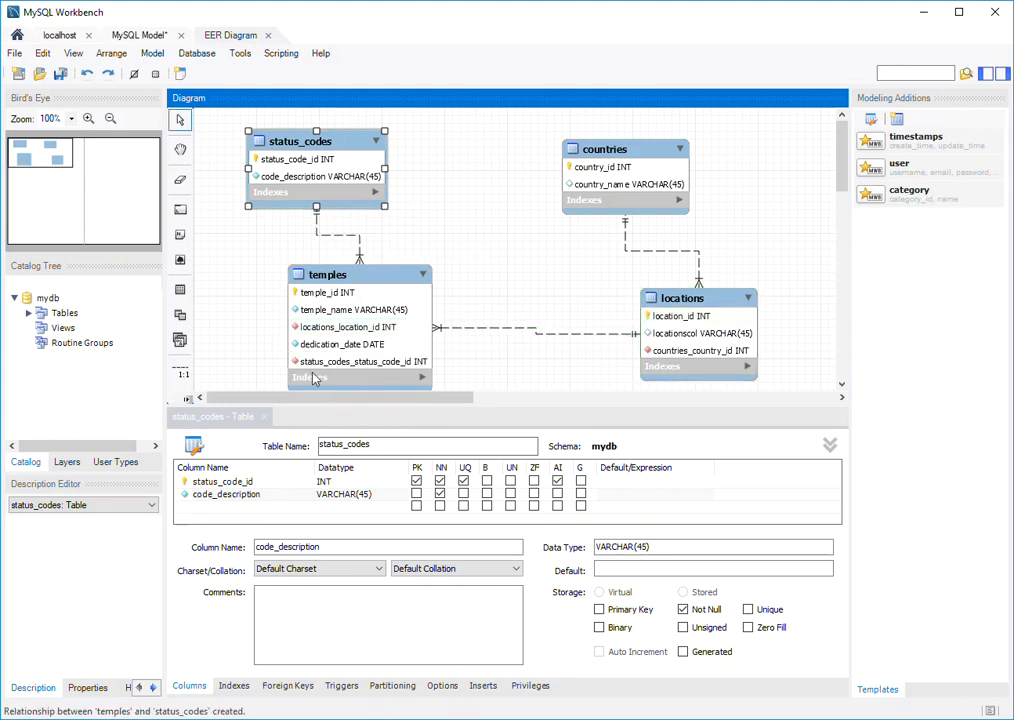
- Rearrange the diagram so status_codes sits further right, closer to countries, and temples sits below it and slightly to the left
left_click_drag(378, 343, 385, 335)
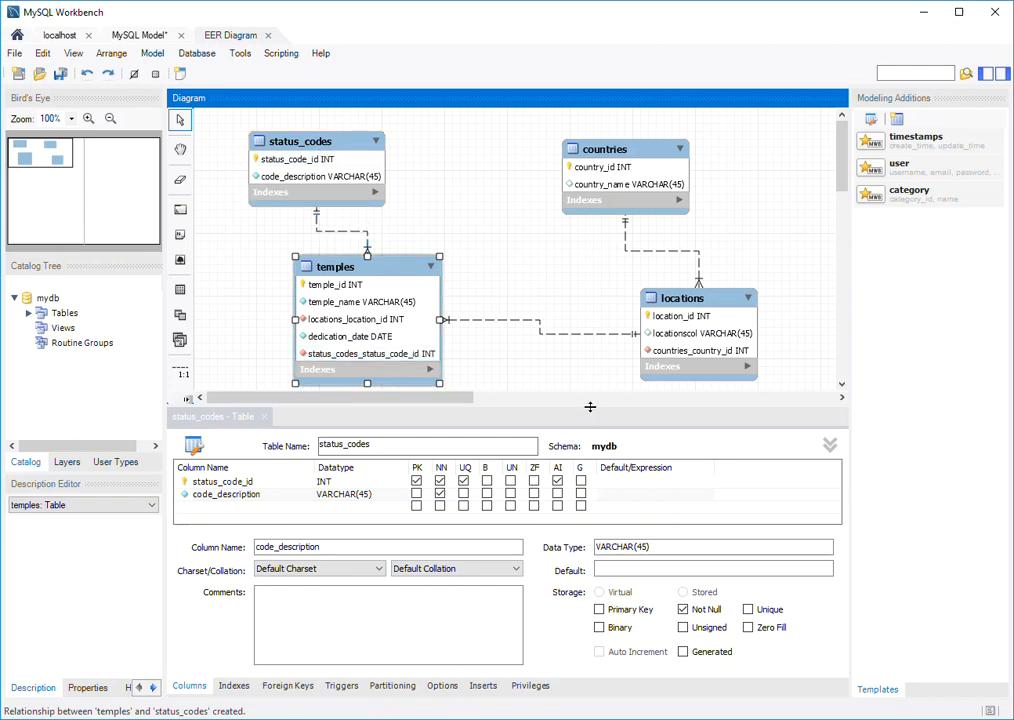
left_click_drag(590, 407, 590, 465)
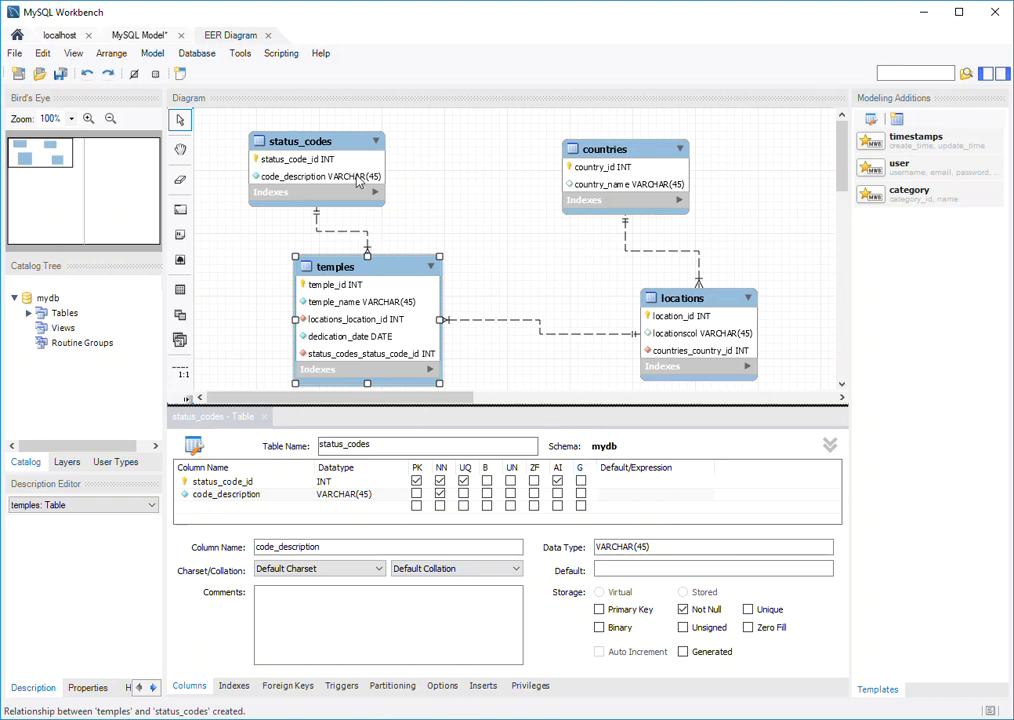
left_click_drag(341, 160, 360, 143)
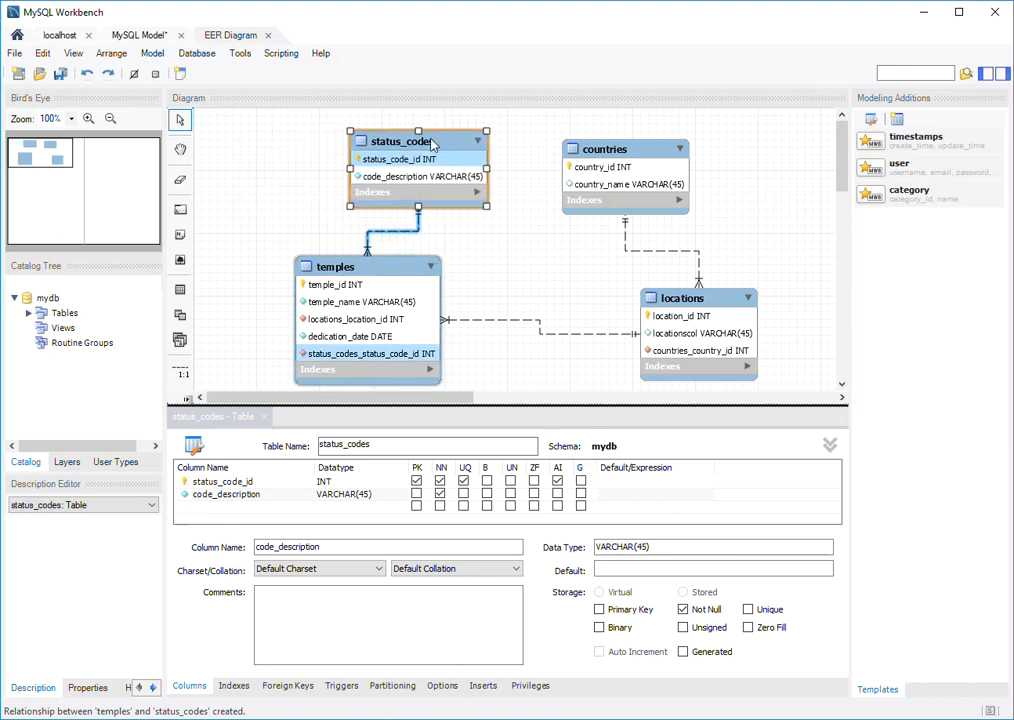
left_click_drag(416, 143, 440, 143)
left_click_drag(364, 269, 325, 259)
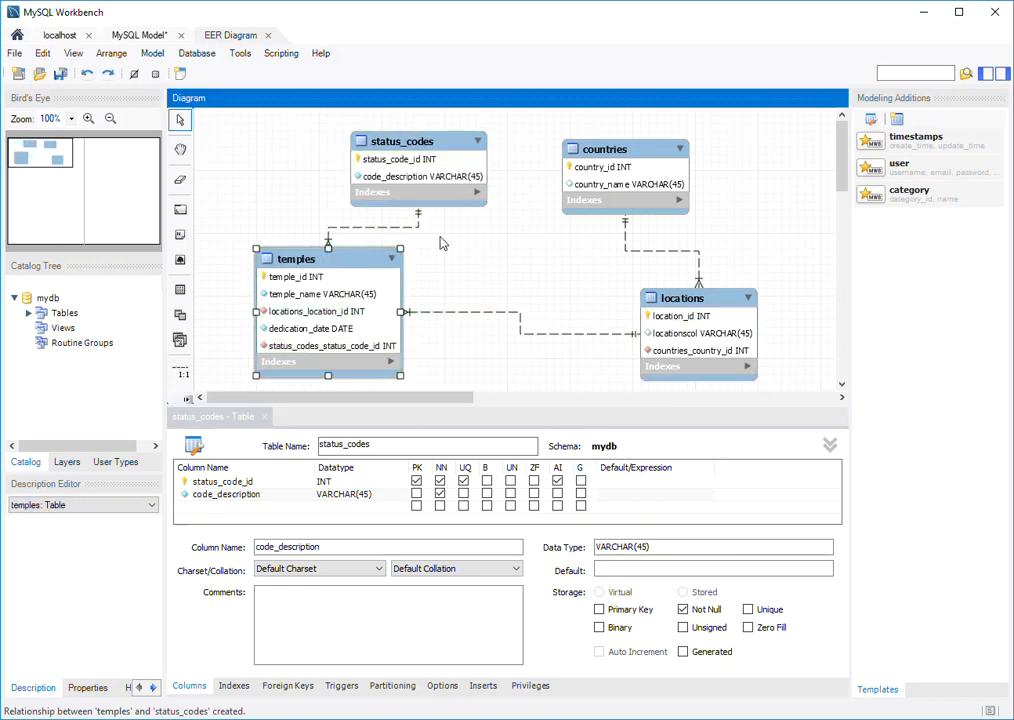